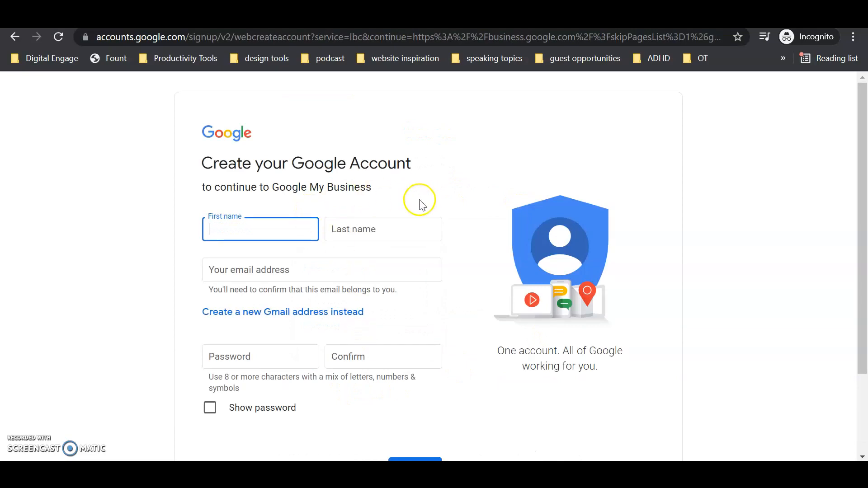
Step: Enter the first and last name, then choose to create a new Gmail address instead
{"action": "key", "text": "Tab"}
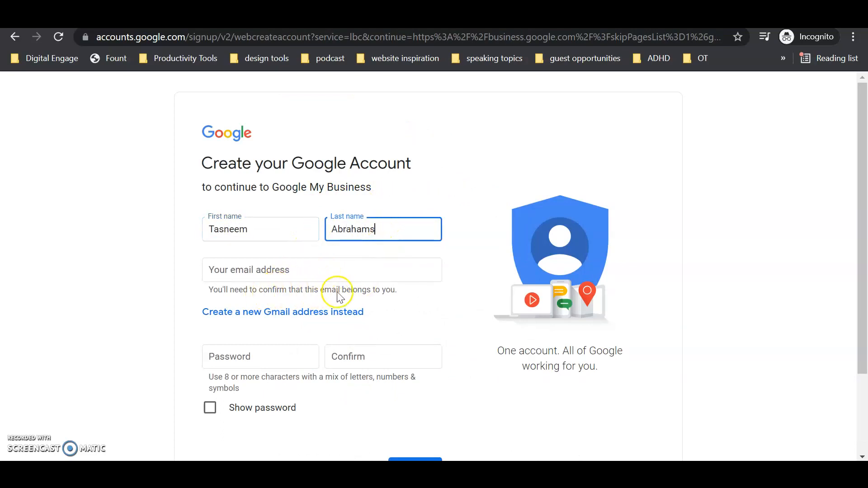
{"action": "left_click", "coordinate": [241, 271]}
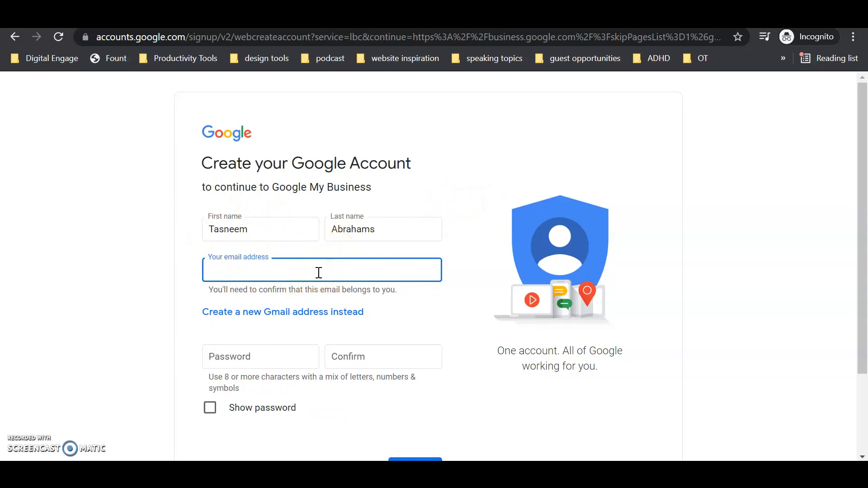
{"action": "left_click", "coordinate": [279, 319]}
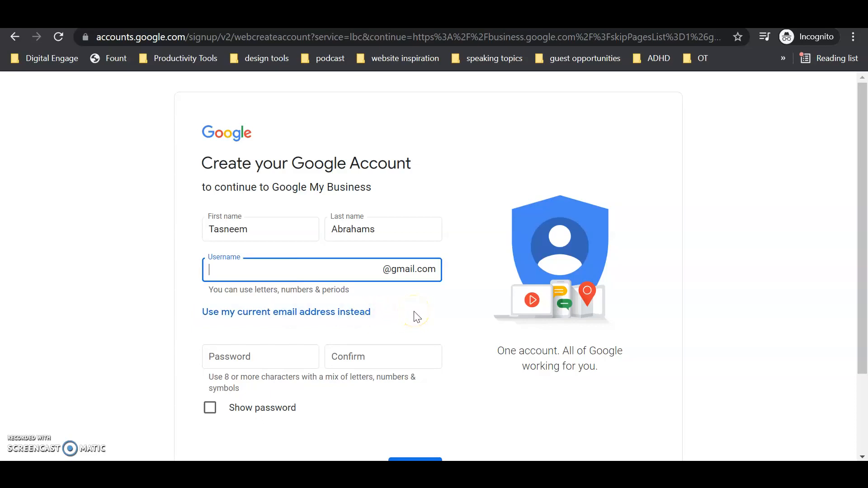
Step: Enter a new Gmail username, correcting its ending, and move into the password fields
{"action": "left_click", "coordinate": [337, 274]}
{"action": "left_click", "coordinate": [384, 294]}
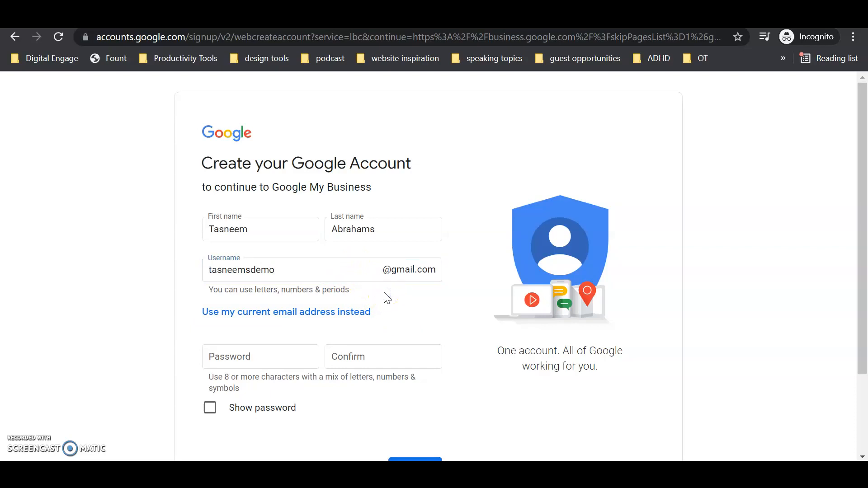
{"action": "left_click", "coordinate": [362, 290]}
{"action": "left_click", "coordinate": [250, 359]}
{"action": "left_click", "coordinate": [357, 361]}
Step: Abandon sign-up and switch to signing in with an existing account
{"action": "scroll", "coordinate": [375, 372], "scroll_direction": "down", "scroll_amount": 2}
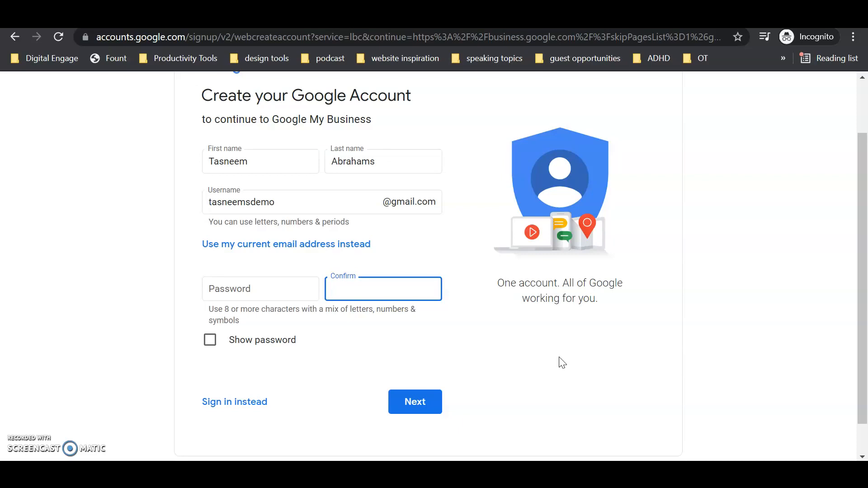
{"action": "scroll", "coordinate": [548, 354], "scroll_direction": "up", "scroll_amount": 2}
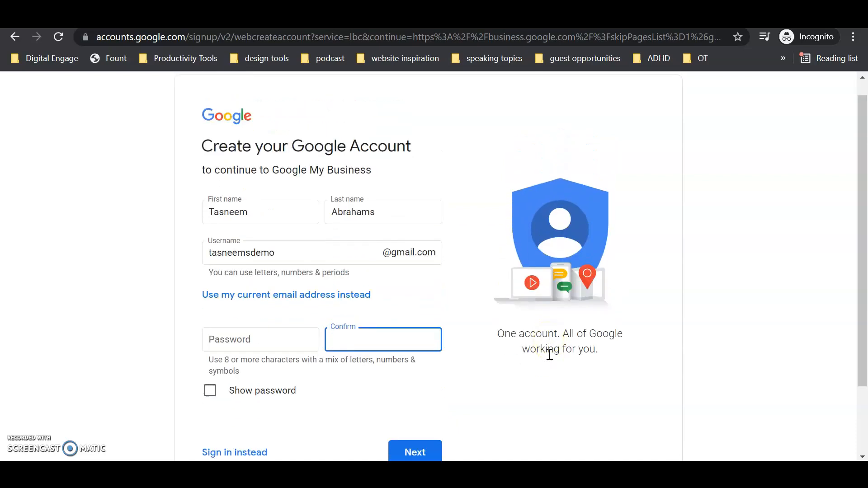
{"action": "scroll", "coordinate": [548, 356], "scroll_direction": "down", "scroll_amount": 2}
{"action": "left_click", "coordinate": [237, 401]}
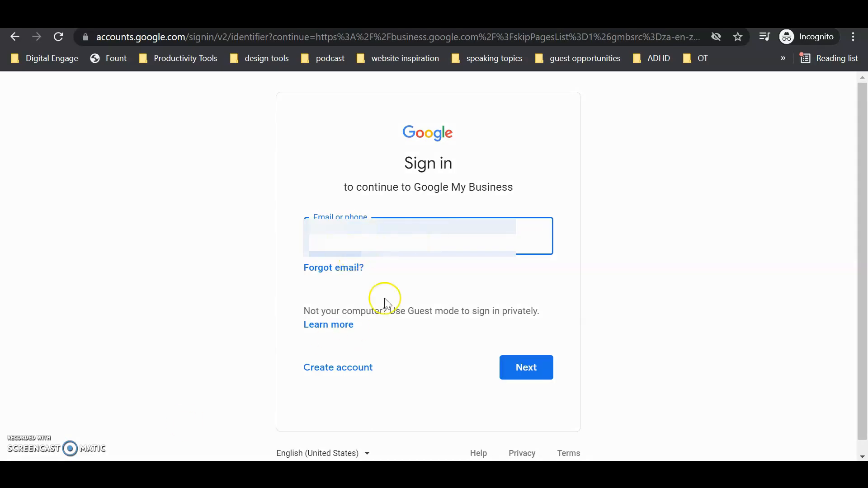
Step: Sign in with the existing account's email address and password
{"action": "type", "text": "..."}
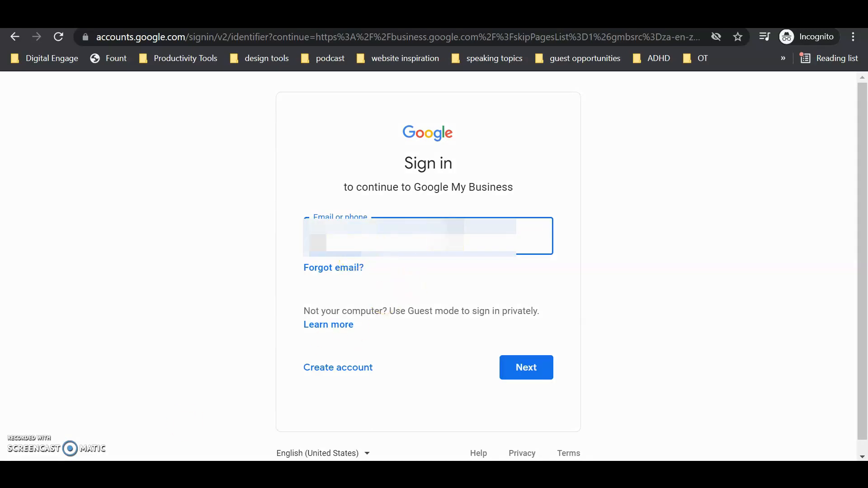
{"action": "type", "text": "......"}
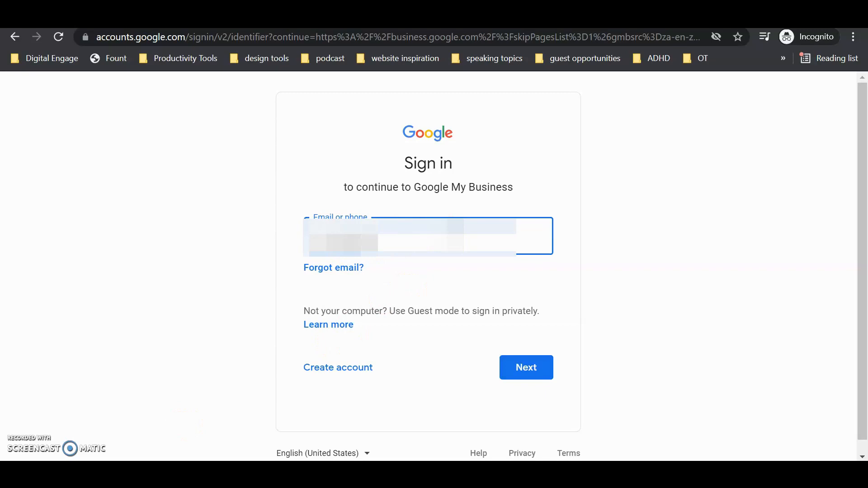
{"action": "type", "text": "..."}
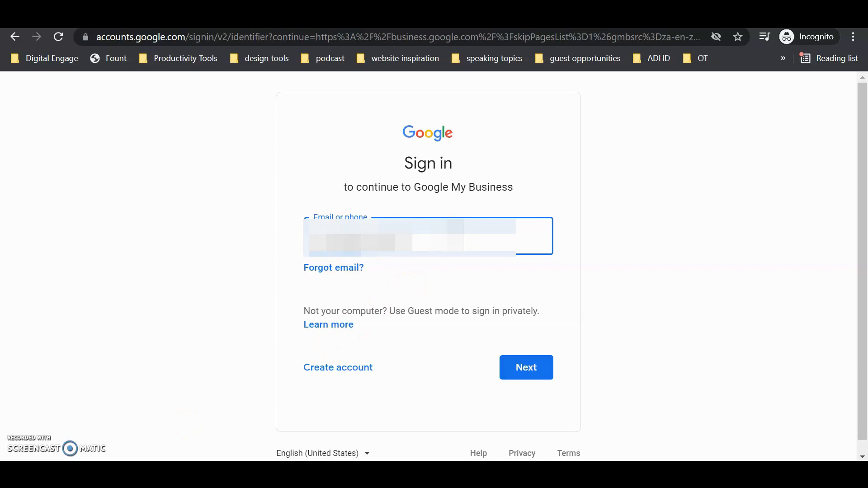
{"action": "type", "text": "..."}
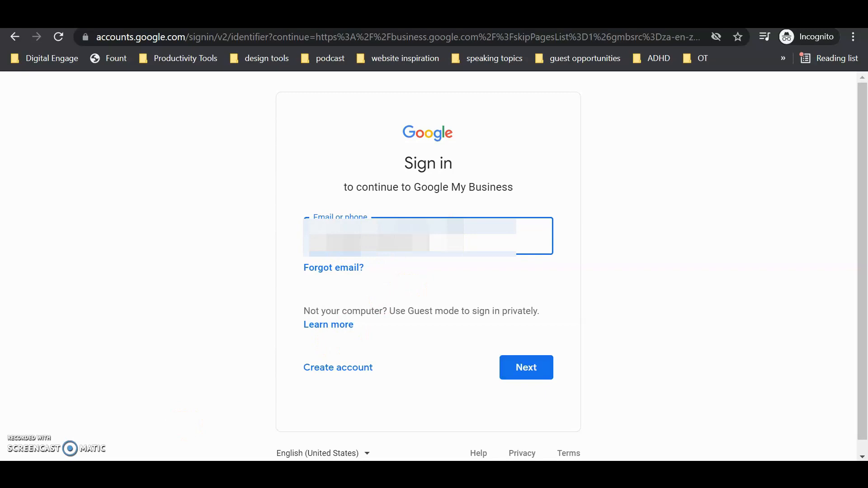
{"action": "type", "text": "......"}
{"action": "left_click", "coordinate": [534, 367]}
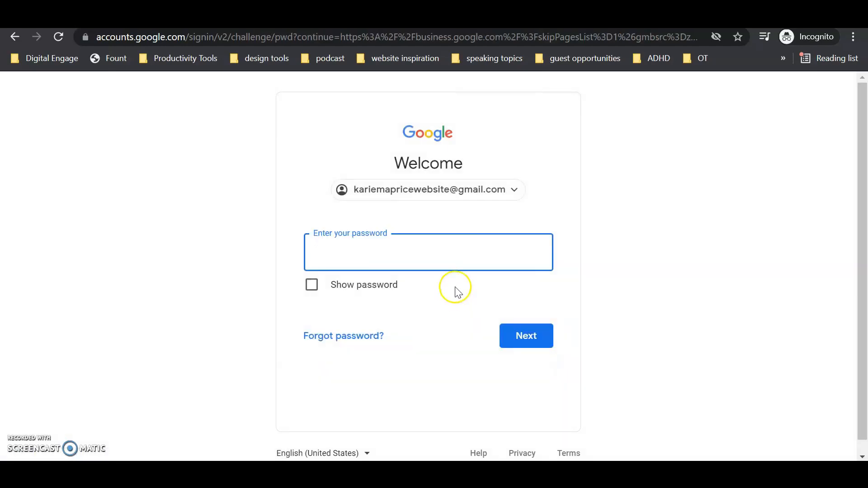
{"action": "type", "text": "••••"}
{"action": "type", "text": "aaaaaa"}
{"action": "left_click", "coordinate": [536, 336]}
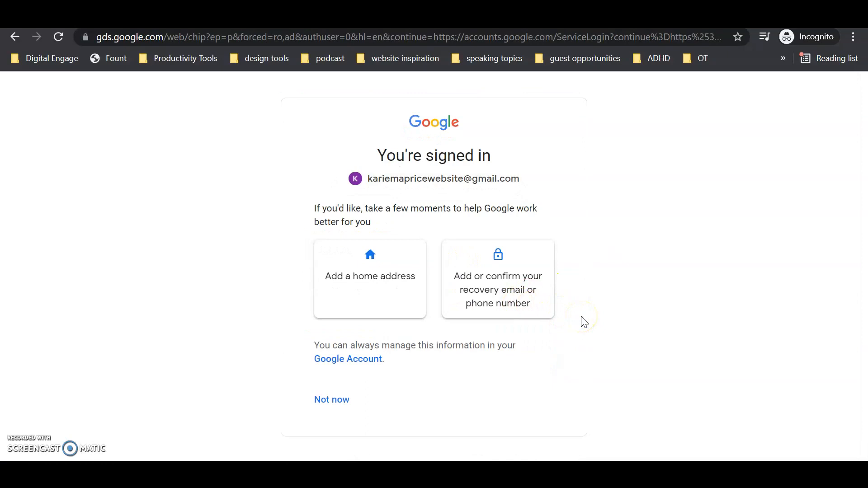
Step: Skip the optional home address and recovery details with 'Not now'
{"action": "left_click", "coordinate": [339, 401]}
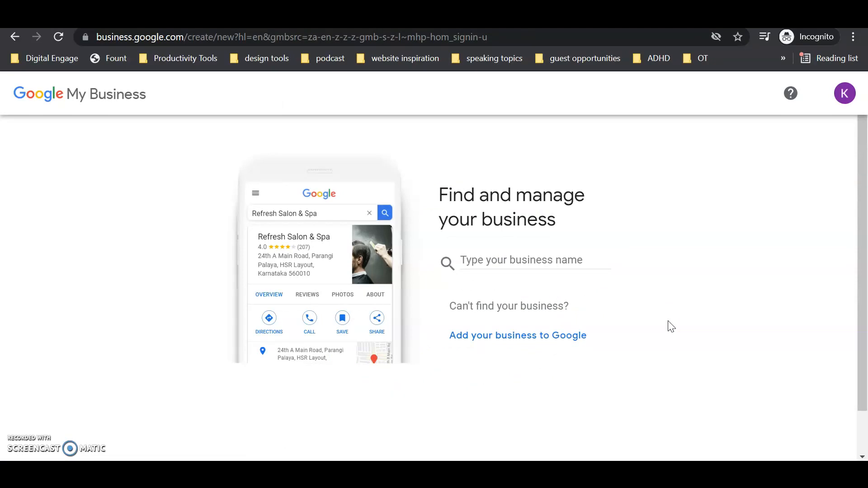
Step: Search for the coaching company's business name and create a new business with that name
{"action": "left_click", "coordinate": [648, 315]}
{"action": "left_click", "coordinate": [532, 260]}
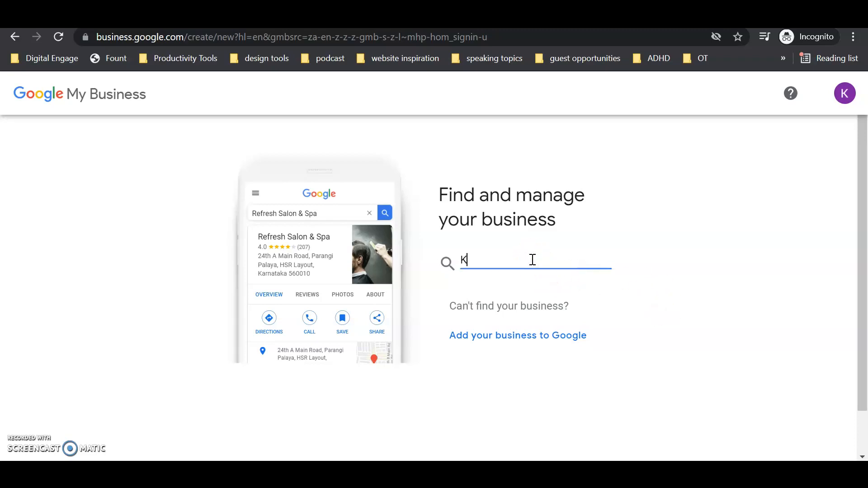
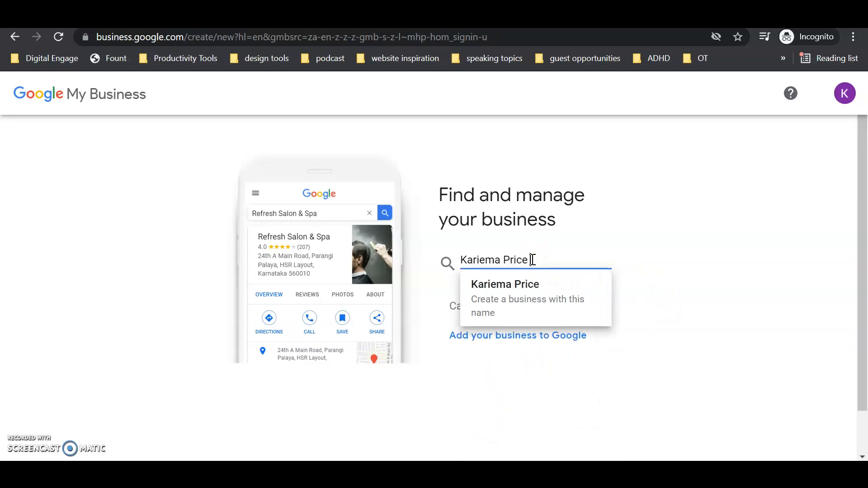
{"action": "type", "text": " Business Coa"}
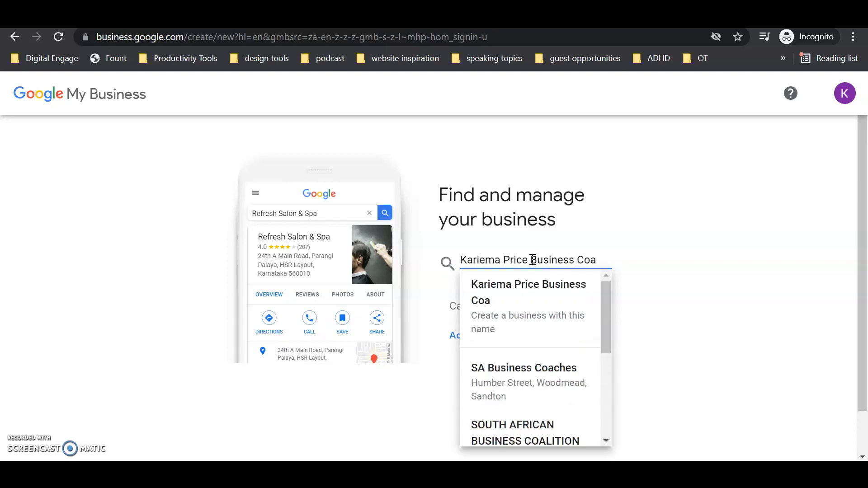
{"action": "type", "text": "chin"}
{"action": "key", "text": "BackSpace"}
{"action": "type", "text": "ng"}
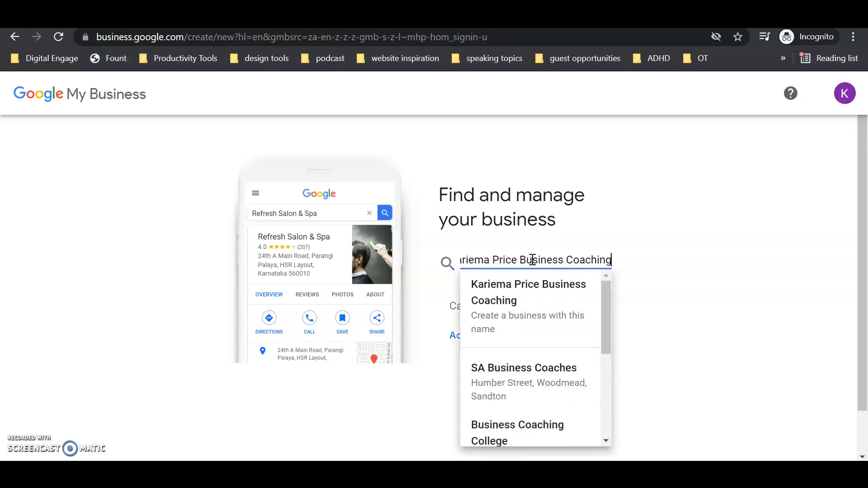
{"action": "mouse_move", "coordinate": [604, 312]}
{"action": "left_mouse_down"}
{"action": "mouse_move", "coordinate": [610, 407]}
{"action": "mouse_move", "coordinate": [607, 300]}
{"action": "left_mouse_up"}
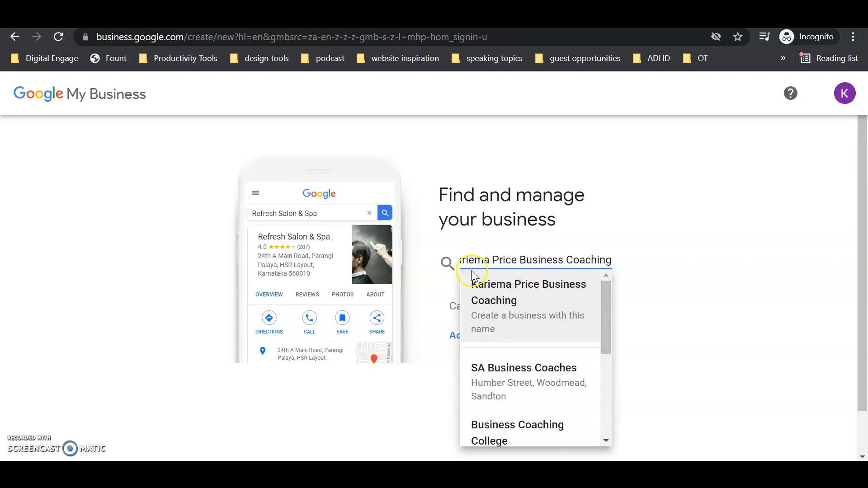
{"action": "left_click", "coordinate": [500, 306]}
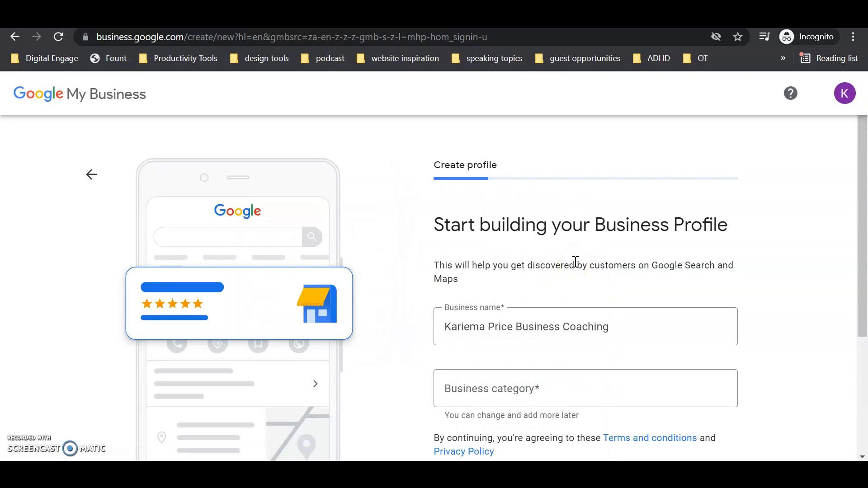
{"action": "scroll", "coordinate": [575, 262], "scroll_direction": "down", "scroll_amount": 1}
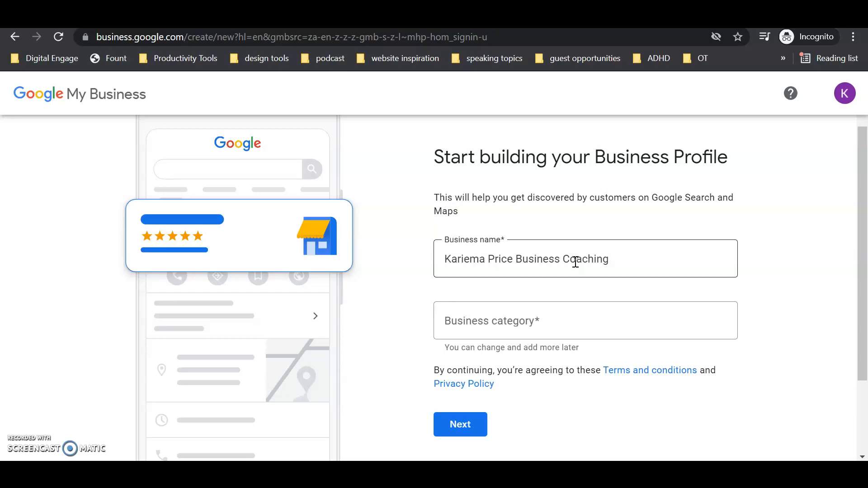
{"action": "left_click", "coordinate": [626, 312]}
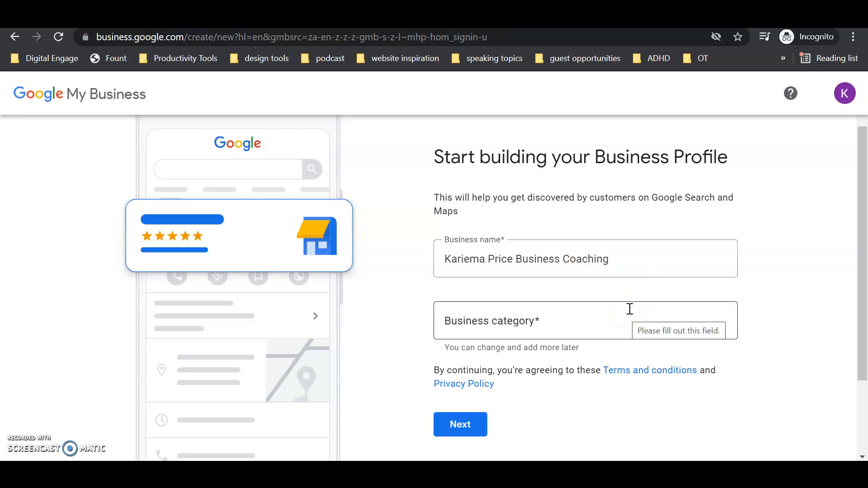
{"action": "left_click", "coordinate": [569, 324]}
{"action": "type", "text": "bus"}
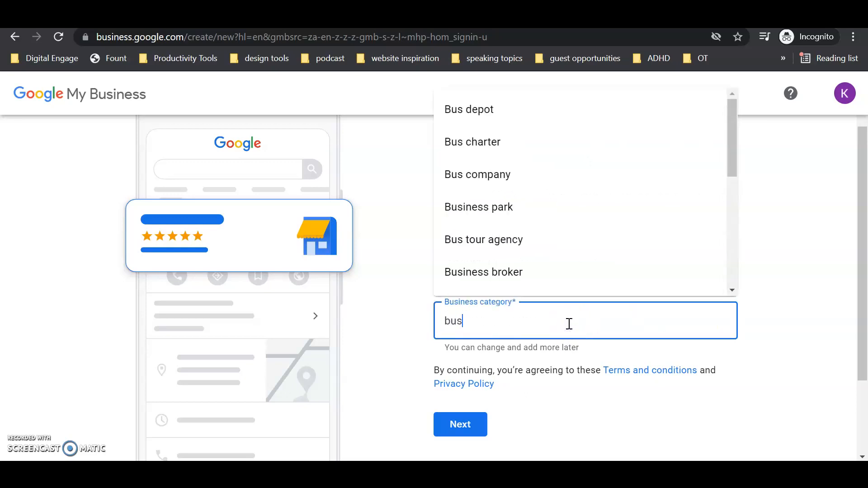
{"action": "type", "text": "iness coaching"}
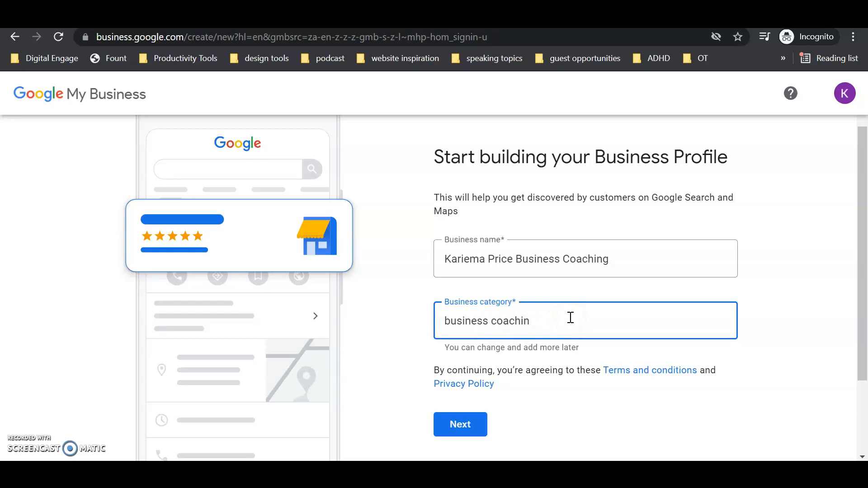
{"action": "key", "text": "BackSpace"}
{"action": "key", "text": "BackSpace"}
{"action": "key", "text": "BackSpace"}
{"action": "key", "text": "BackSpace"}
{"action": "key", "text": "BackSpace"}
{"action": "key", "text": "BackSpace"}
{"action": "key", "text": "BackSpace"}
{"action": "key", "text": "BackSpace"}
{"action": "key", "text": "BackSpace"}
{"action": "key", "text": "BackSpace"}
{"action": "key", "text": "BackSpace"}
{"action": "key", "text": "BackSpace"}
{"action": "key", "text": "BackSpace"}
{"action": "key", "text": "BackSpace"}
{"action": "key", "text": "BackSpace"}
{"action": "key", "text": "BackSpace"}
{"action": "key", "text": "BackSpace"}
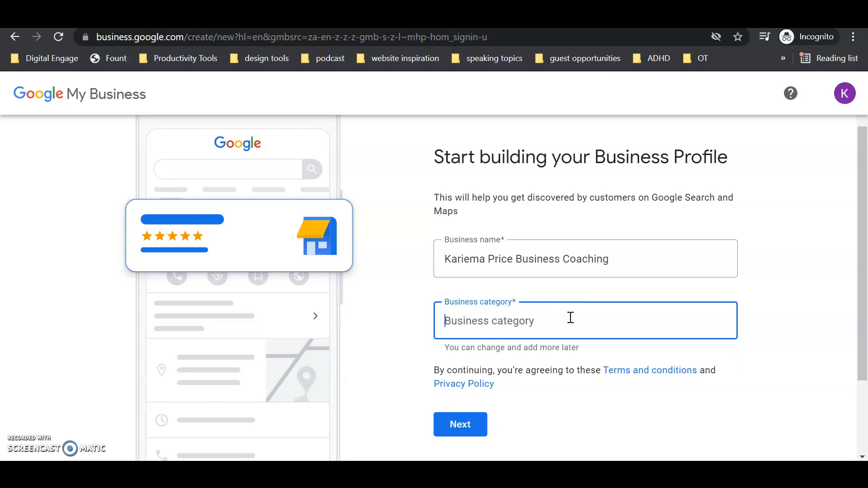
{"action": "type", "text": "occupat"}
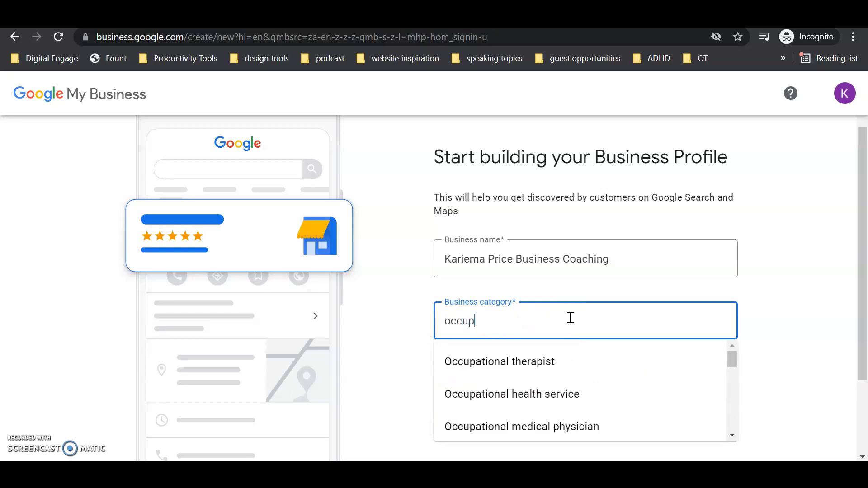
{"action": "key", "text": "BackSpace"}
{"action": "key", "text": "BackSpace"}
{"action": "key", "text": "BackSpace"}
{"action": "key", "text": "BackSpace"}
{"action": "key", "text": "BackSpace"}
{"action": "key", "text": "BackSpace"}
{"action": "key", "text": "BackSpace"}
{"action": "type", "text": "physio"}
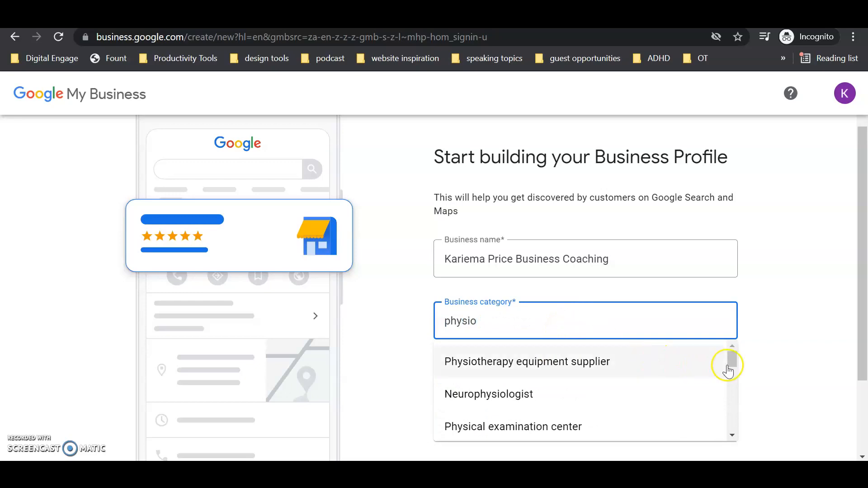
{"action": "left_click_drag", "start_coordinate": [732, 360], "coordinate": [745, 410]}
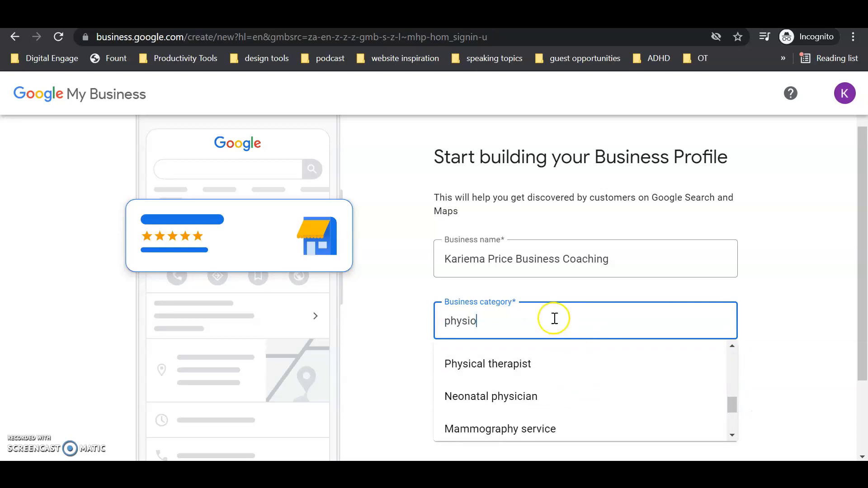
{"action": "key", "text": "BackSpace"}
{"action": "key", "text": "BackSpace"}
{"action": "key", "text": "BackSpace"}
{"action": "key", "text": "BackSpace"}
{"action": "key", "text": "BackSpace"}
{"action": "key", "text": "BackSpace"}
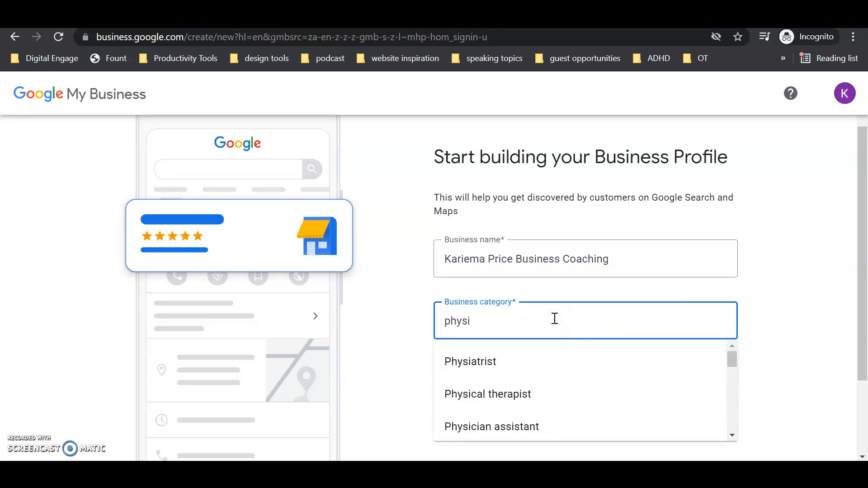
{"action": "type", "text": "spee"}
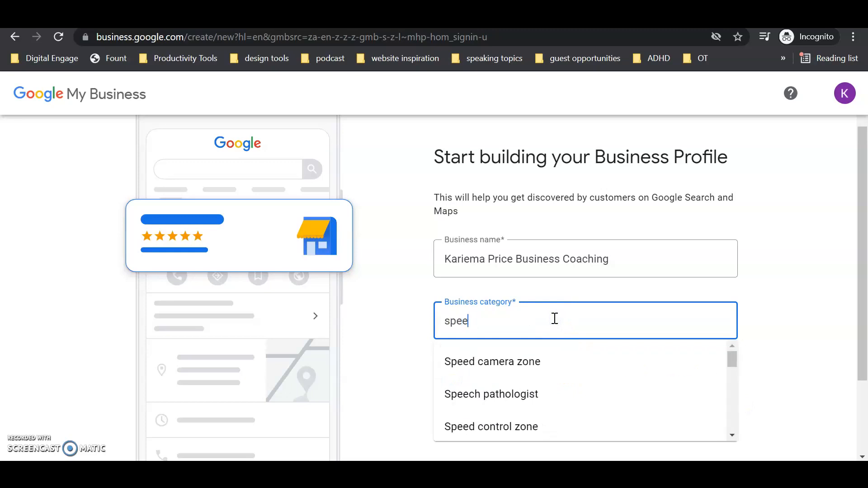
{"action": "type", "text": "ch "}
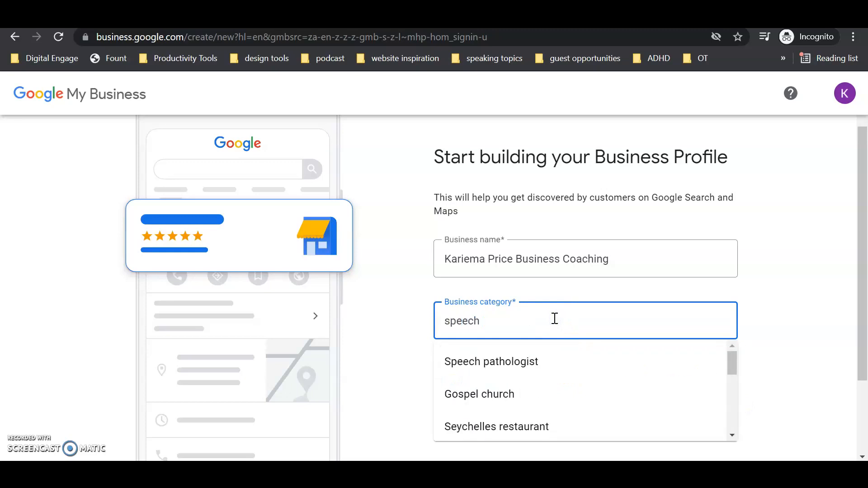
{"action": "type", "text": "and langu"}
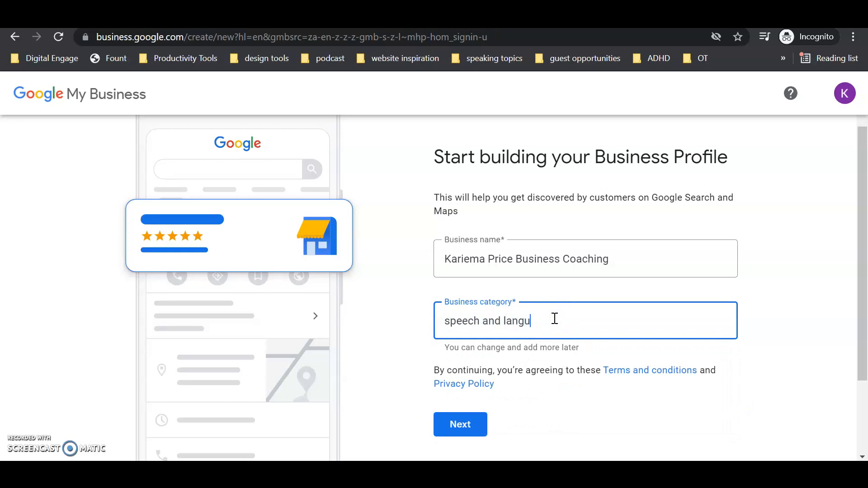
{"action": "key", "text": "BackSpace"}
{"action": "key", "text": "BackSpace"}
{"action": "key", "text": "BackSpace"}
{"action": "key", "text": "BackSpace"}
{"action": "key", "text": "BackSpace"}
{"action": "key", "text": "BackSpace"}
{"action": "key", "text": "BackSpace"}
{"action": "key", "text": "BackSpace"}
{"action": "key", "text": "BackSpace"}
{"action": "key", "text": "BackSpace"}
{"action": "key", "text": "BackSpace"}
{"action": "key", "text": "BackSpace"}
{"action": "key", "text": "BackSpace"}
{"action": "key", "text": "BackSpace"}
{"action": "key", "text": "BackSpace"}
{"action": "key", "text": "BackSpace"}
{"action": "key", "text": "BackSpace"}
{"action": "type", "text": "audiol"}
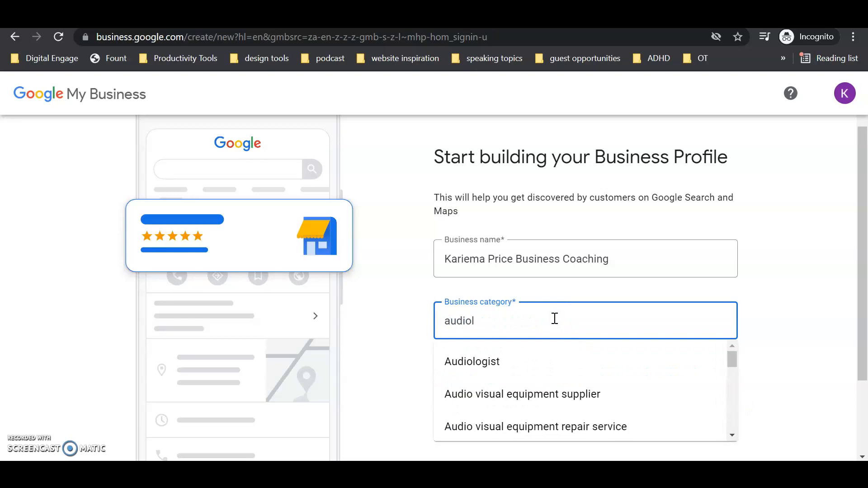
{"action": "key", "text": "BackSpace"}
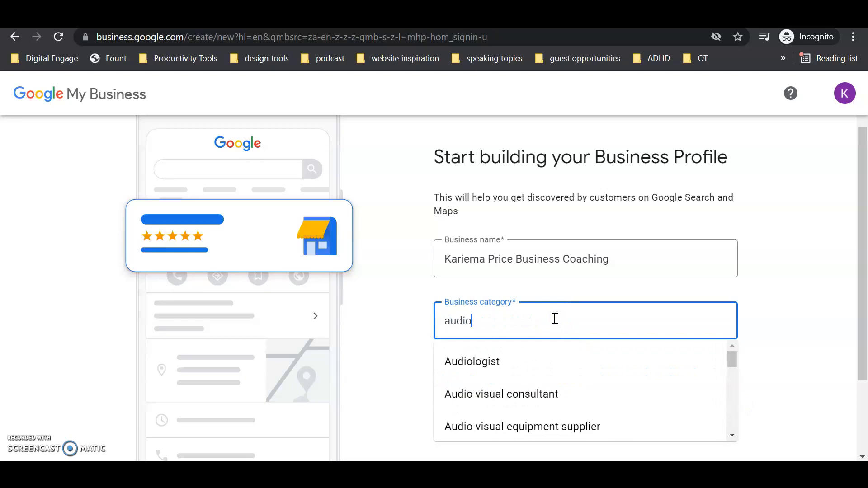
{"action": "key", "text": "BackSpace"}
{"action": "key", "text": "BackSpace"}
{"action": "key", "text": "BackSpace"}
{"action": "key", "text": "BackSpace"}
{"action": "key", "text": "BackSpace"}
{"action": "left_click", "coordinate": [539, 335]}
{"action": "left_click", "coordinate": [575, 324]}
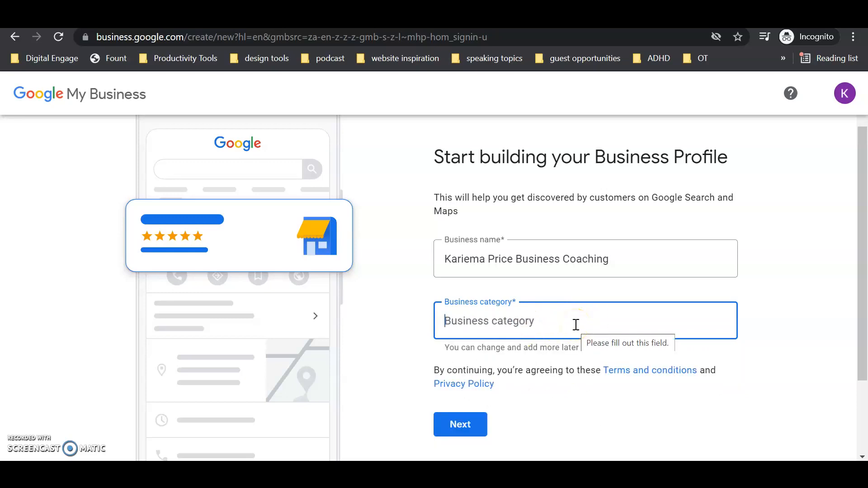
Step: Search 'Coach' and choose Coaching center as the business category
{"action": "type", "text": "c"}
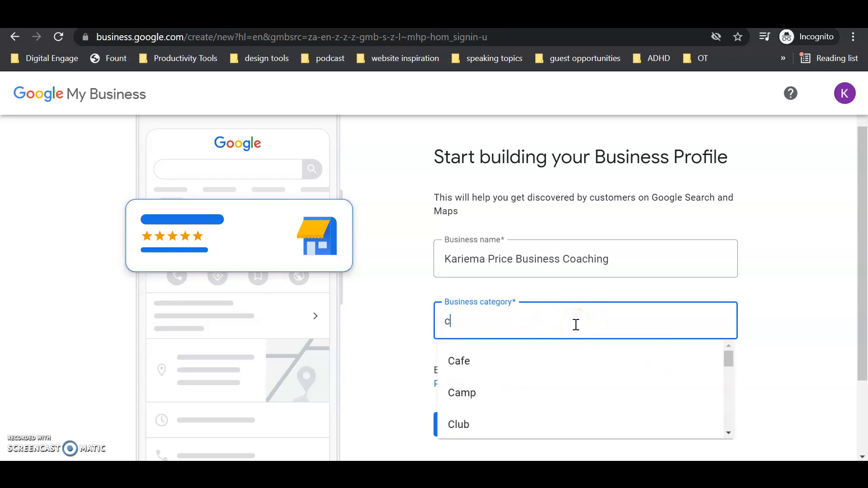
{"action": "type", "text": "oach"}
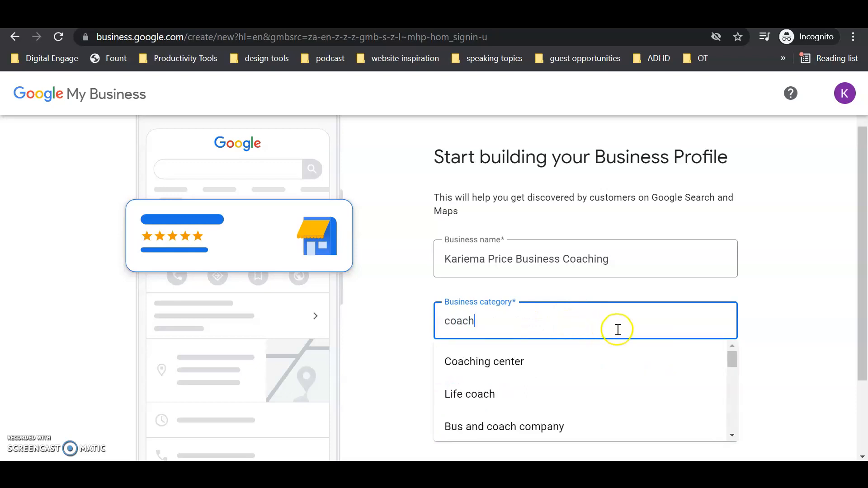
{"action": "left_click_drag", "start_coordinate": [735, 360], "coordinate": [744, 473]}
{"action": "key", "text": "BackSpace"}
{"action": "key", "text": "BackSpace"}
{"action": "key", "text": "BackSpace"}
{"action": "key", "text": "BackSpace"}
{"action": "key", "text": "BackSpace"}
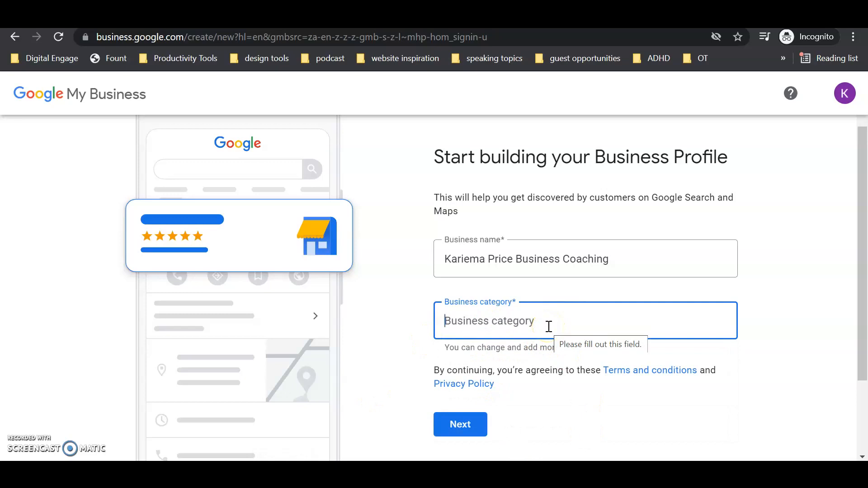
{"action": "type", "text": "Coach"}
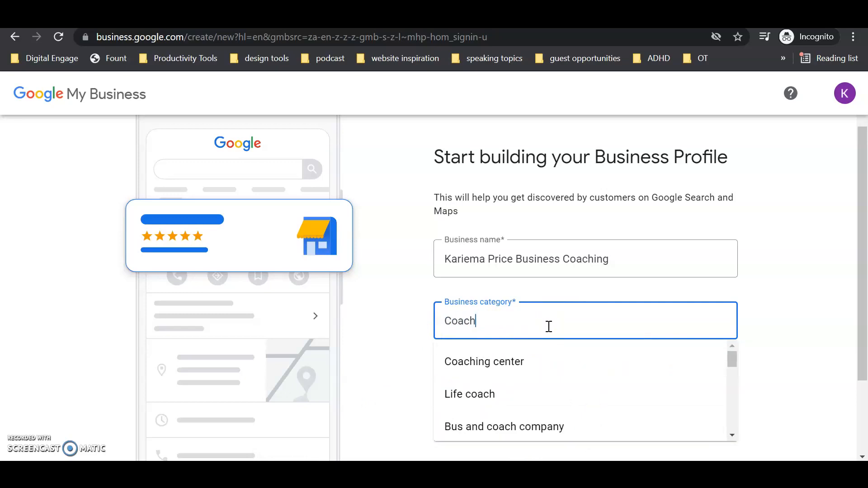
{"action": "left_click", "coordinate": [543, 364]}
Step: Submit the name and category, then answer No to having a visitable location
{"action": "left_click", "coordinate": [468, 428]}
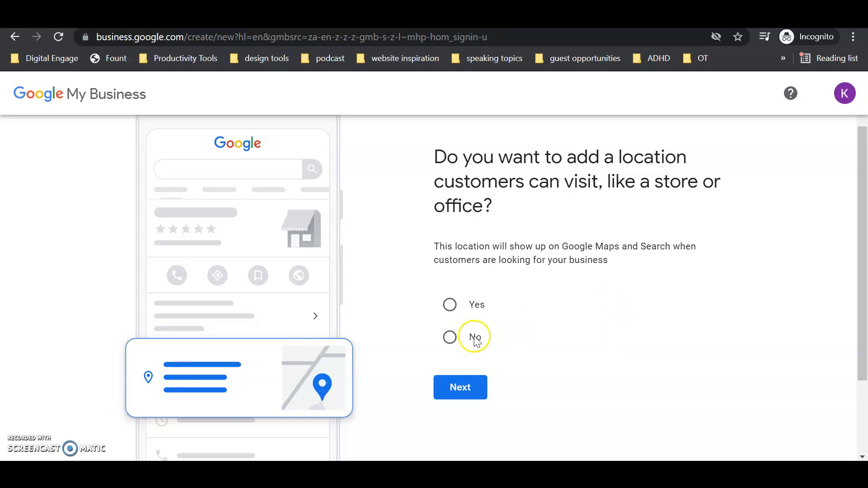
{"action": "left_click", "coordinate": [451, 339]}
Step: Add Cape Town, South Africa as the service area and continue to contact details
{"action": "left_click", "coordinate": [466, 387]}
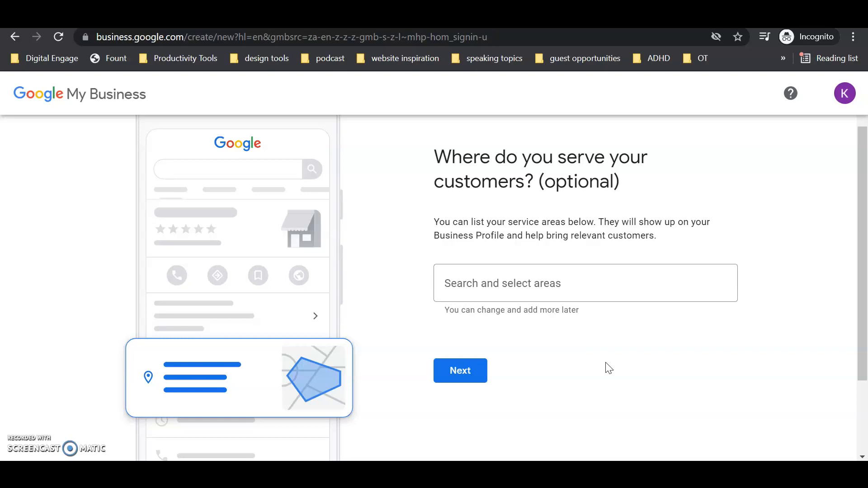
{"action": "left_click", "coordinate": [556, 290]}
{"action": "type", "text": "Pin"}
{"action": "key", "text": "BackSpace"}
{"action": "key", "text": "BackSpace"}
{"action": "key", "text": "BackSpace"}
{"action": "type", "text": "Cape"}
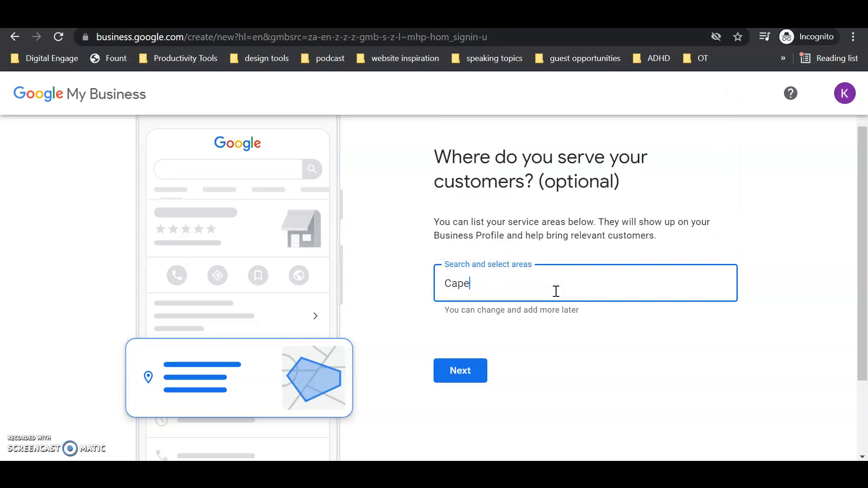
{"action": "type", "text": " town"}
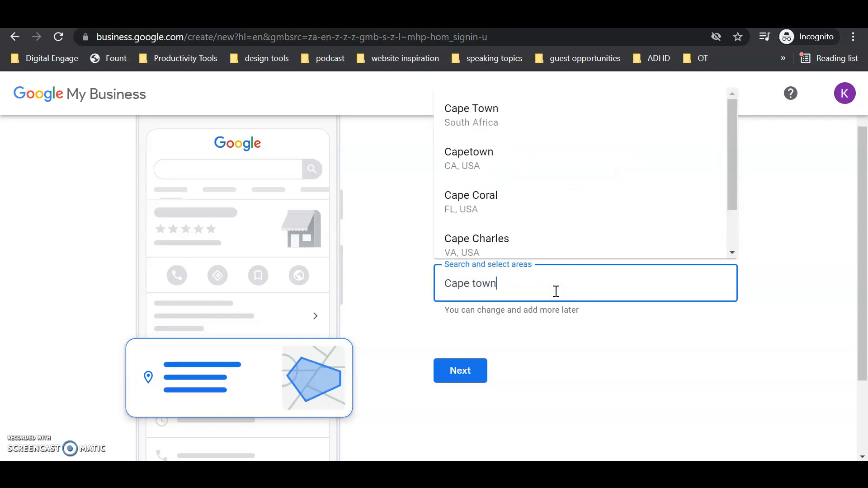
{"action": "left_click", "coordinate": [495, 120]}
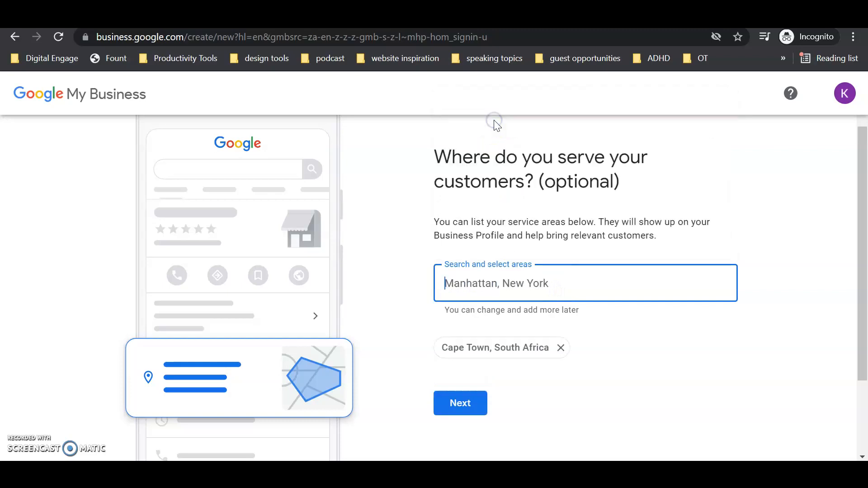
{"action": "left_click", "coordinate": [457, 404]}
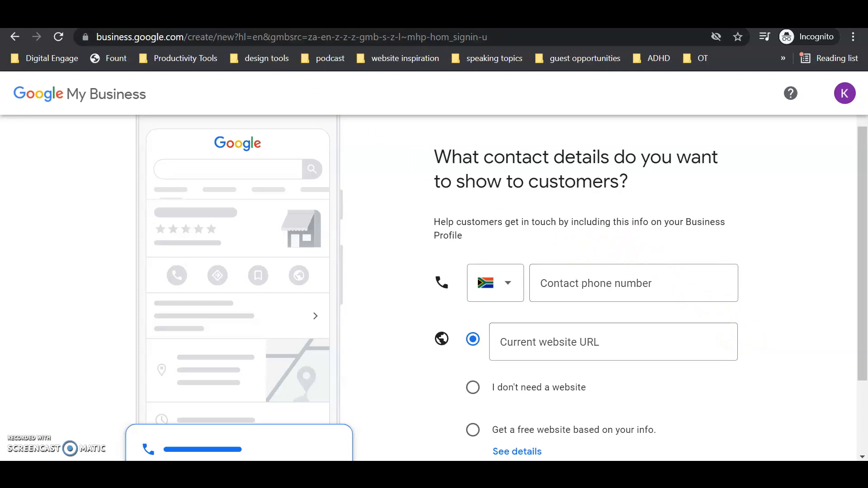
Step: Open a new blank incognito browser tab with Ctrl+T
{"action": "key", "text": "ctrl+t"}
Step: Open the coaching business's own website and go to its Get In Touch page
{"action": "type", "text": "karime"}
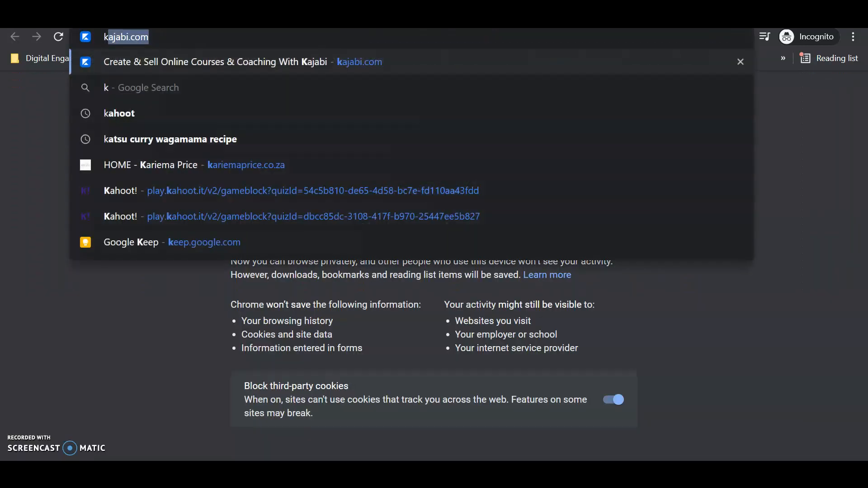
{"action": "key", "text": "BackSpace"}
{"action": "key", "text": "BackSpace"}
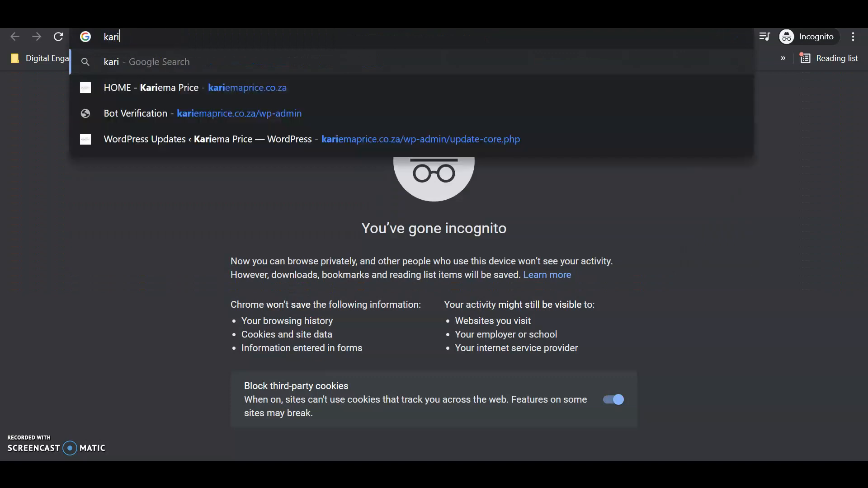
{"action": "type", "text": "ema"}
{"action": "key", "text": "Return"}
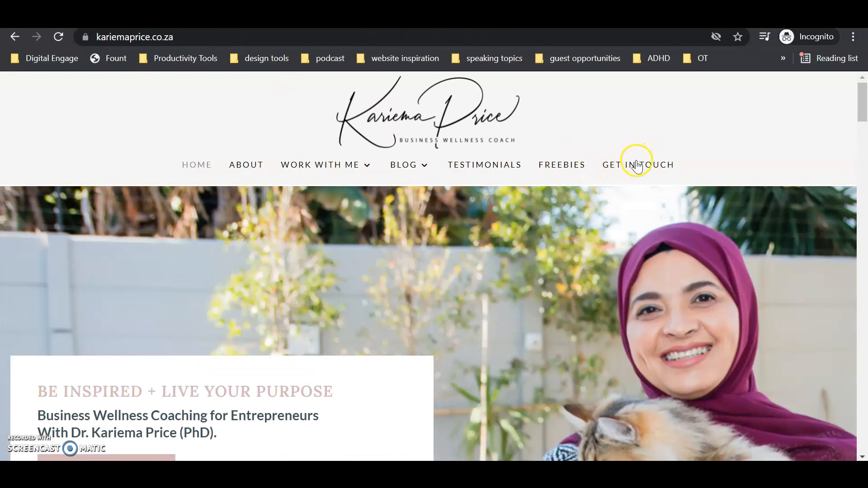
{"action": "left_click", "coordinate": [636, 164]}
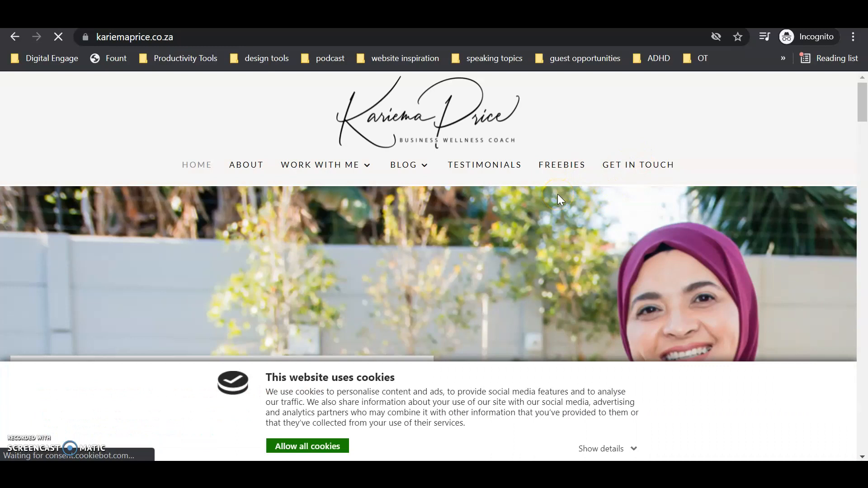
{"action": "scroll", "coordinate": [355, 388], "scroll_direction": "down", "scroll_amount": 9}
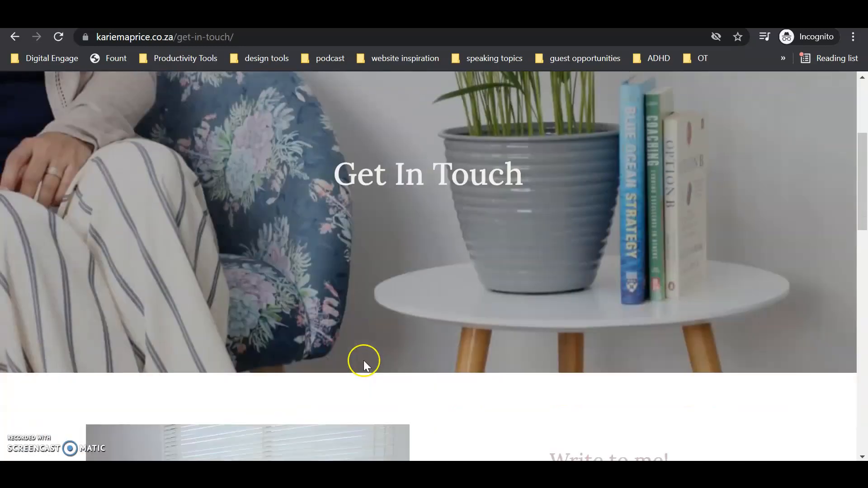
{"action": "scroll", "coordinate": [364, 359], "scroll_direction": "down", "scroll_amount": 10}
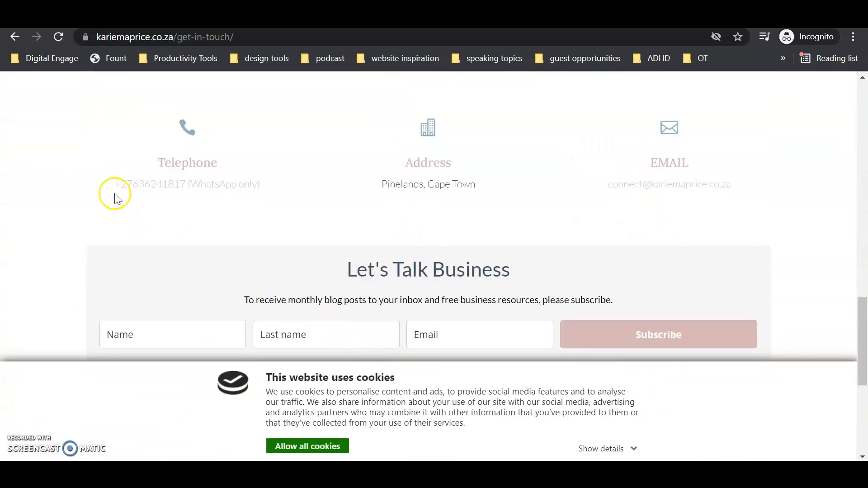
Step: Copy the phone number from the contact page and paste it into the profile's phone field
{"action": "left_click_drag", "start_coordinate": [111, 184], "coordinate": [188, 184]}
{"action": "key", "text": "ctrl+c"}
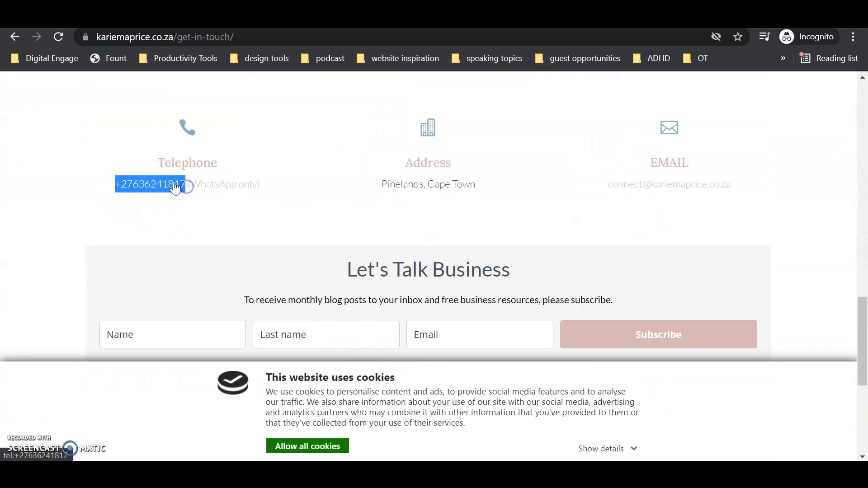
{"action": "right_click", "coordinate": [175, 182]}
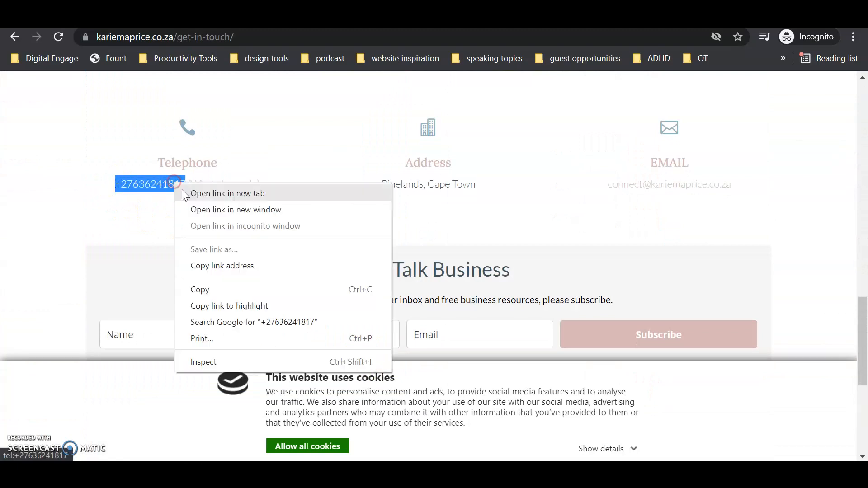
{"action": "left_click", "coordinate": [234, 290]}
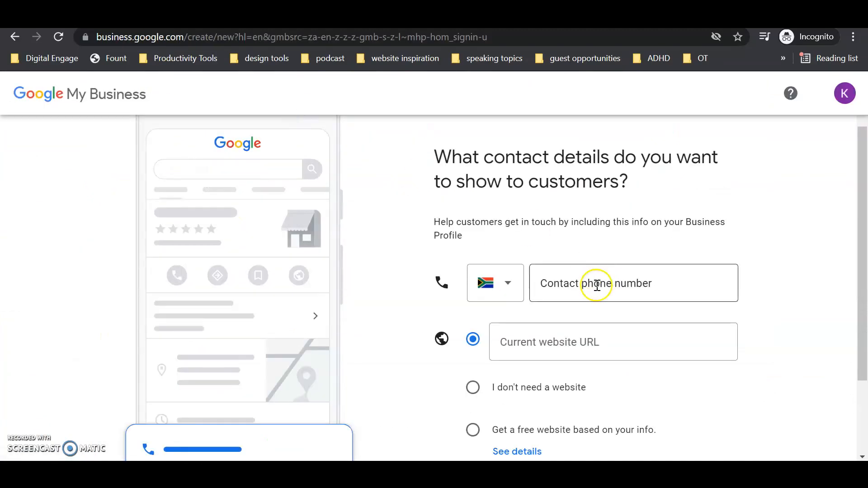
{"action": "left_click", "coordinate": [597, 284]}
{"action": "right_click", "coordinate": [597, 285]}
{"action": "left_click", "coordinate": [651, 175]}
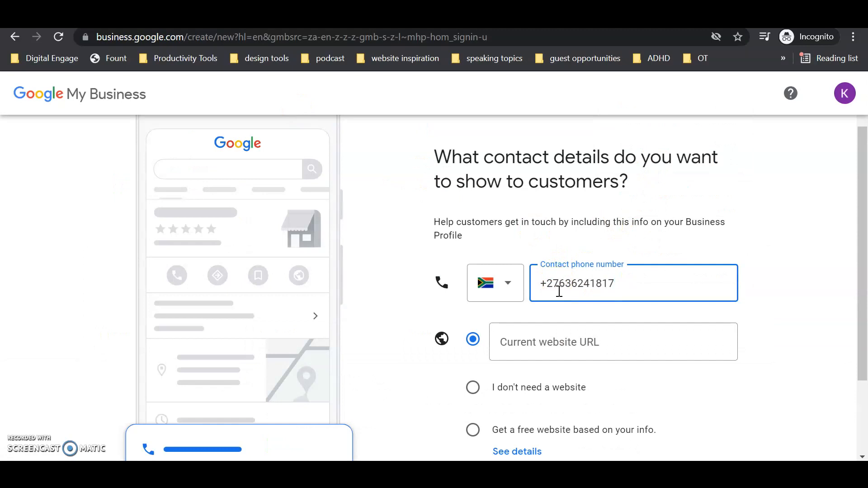
{"action": "left_click", "coordinate": [619, 324]}
{"action": "scroll", "coordinate": [709, 336], "scroll_direction": "down", "scroll_amount": 3}
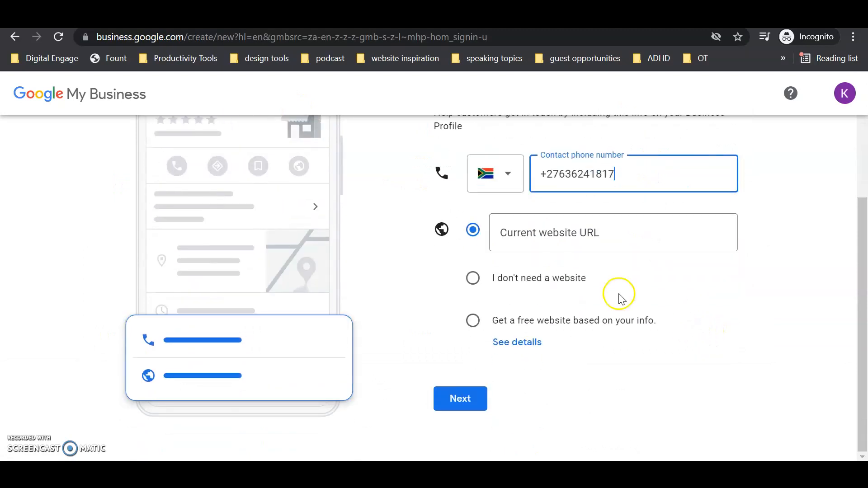
{"action": "left_click", "coordinate": [549, 236]}
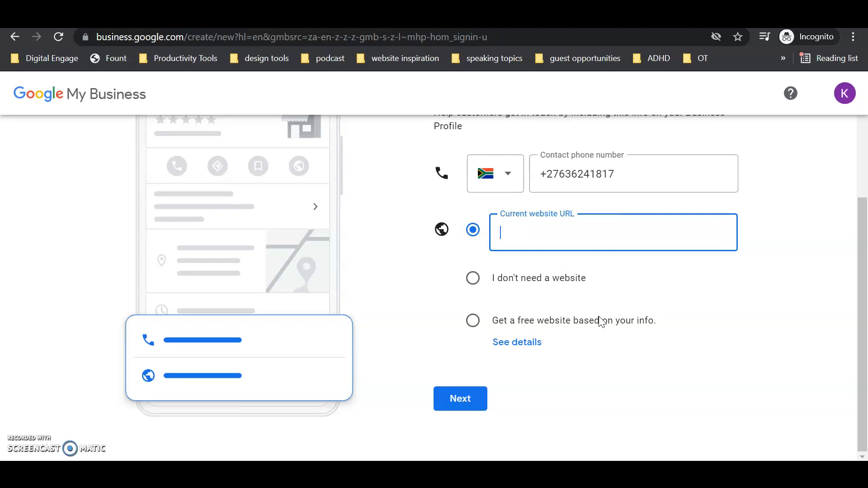
{"action": "left_click", "coordinate": [602, 232]}
{"action": "key", "text": "ctrl+Tab"}
Step: Set the profile website to the coaching site's bare domain, copied from its contact page URL
{"action": "left_click", "coordinate": [173, 37]}
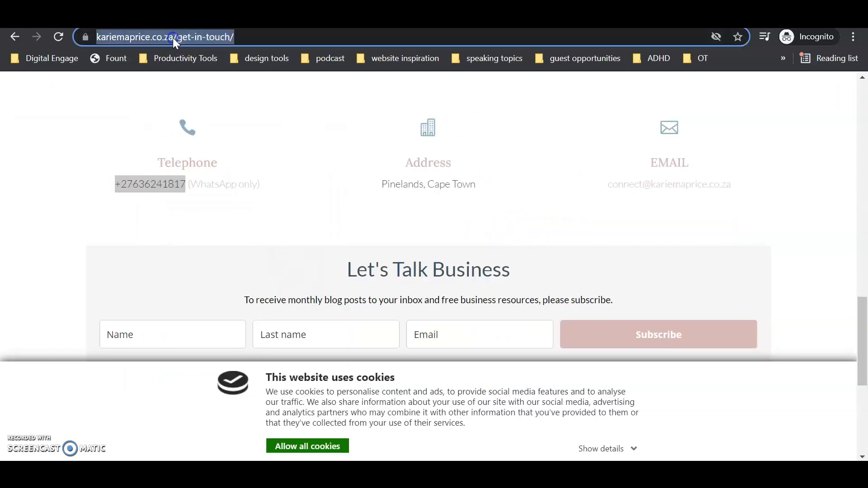
{"action": "right_click", "coordinate": [173, 37]}
{"action": "left_click", "coordinate": [224, 110]}
{"action": "key", "text": "ctrl+Tab"}
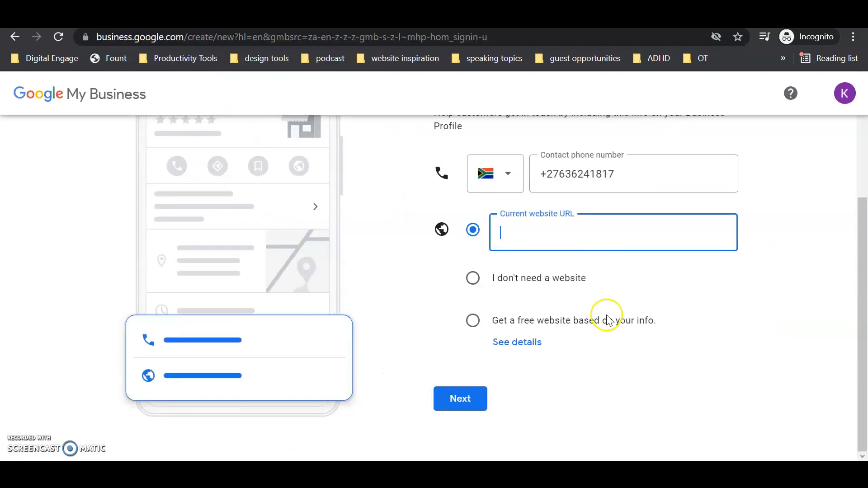
{"action": "right_click", "coordinate": [571, 244]}
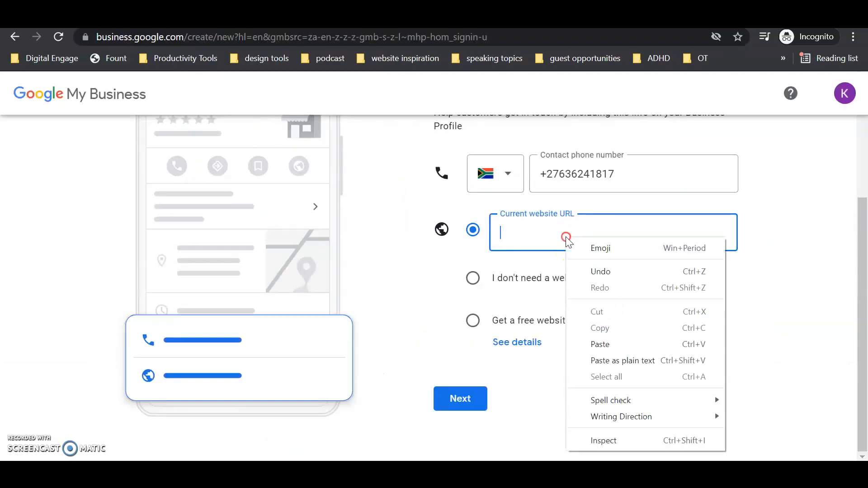
{"action": "left_click", "coordinate": [616, 343]}
{"action": "key", "text": "BackSpace"}
{"action": "key", "text": "BackSpace"}
{"action": "key", "text": "BackSpace"}
{"action": "key", "text": "BackSpace"}
{"action": "key", "text": "BackSpace"}
{"action": "key", "text": "BackSpace"}
{"action": "key", "text": "BackSpace"}
{"action": "key", "text": "BackSpace"}
{"action": "key", "text": "BackSpace"}
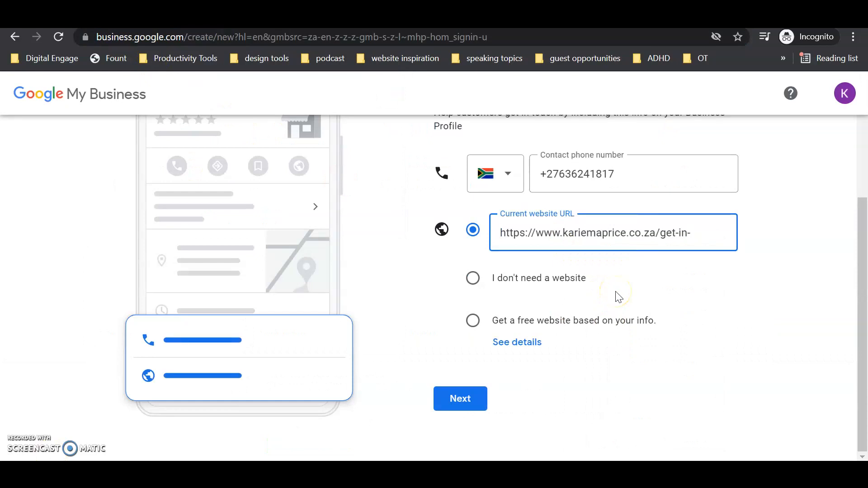
{"action": "key", "text": "BackSpace"}
{"action": "key", "text": "BackSpace"}
{"action": "key", "text": "BackSpace"}
{"action": "key", "text": "BackSpace"}
{"action": "key", "text": "BackSpace"}
{"action": "left_click", "coordinate": [459, 400]}
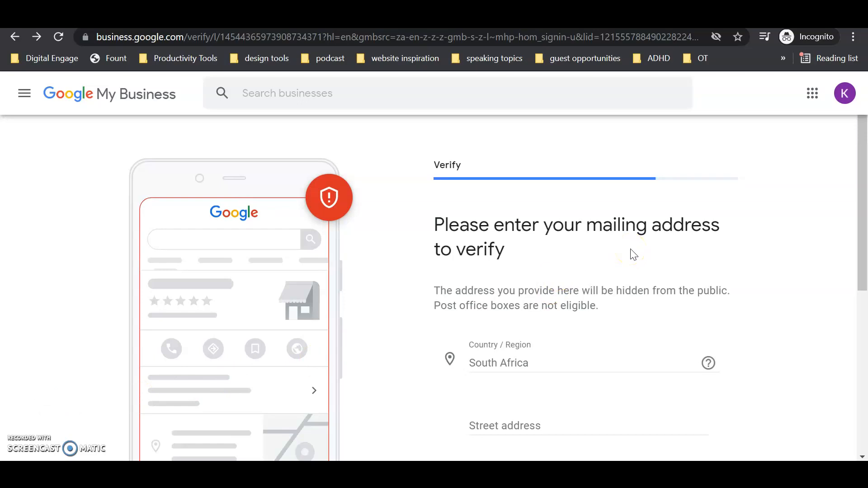
Step: Paste in the business street address and move to the suburb field
{"action": "scroll", "coordinate": [633, 255], "scroll_direction": "down", "scroll_amount": 3}
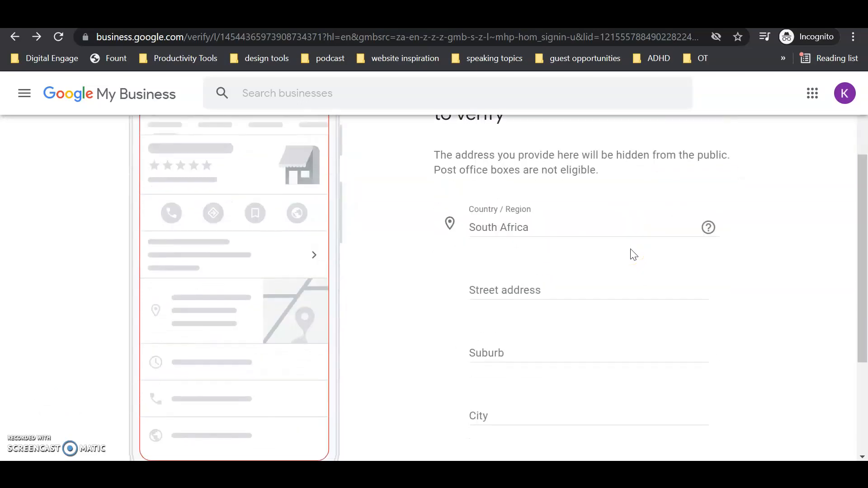
{"action": "scroll", "coordinate": [646, 239], "scroll_direction": "up", "scroll_amount": 2}
{"action": "scroll", "coordinate": [633, 254], "scroll_direction": "down", "scroll_amount": 2}
{"action": "scroll", "coordinate": [537, 260], "scroll_direction": "down", "scroll_amount": 1}
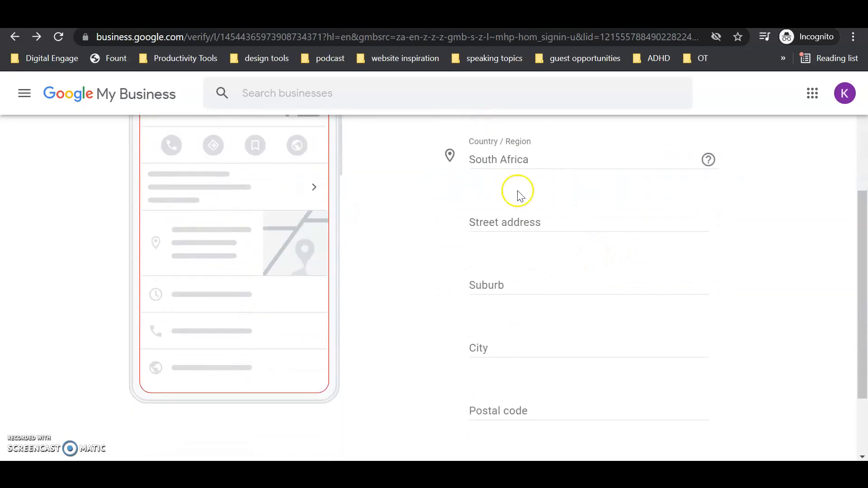
{"action": "scroll", "coordinate": [515, 280], "scroll_direction": "down", "scroll_amount": 1}
{"action": "scroll", "coordinate": [515, 279], "scroll_direction": "up", "scroll_amount": 3}
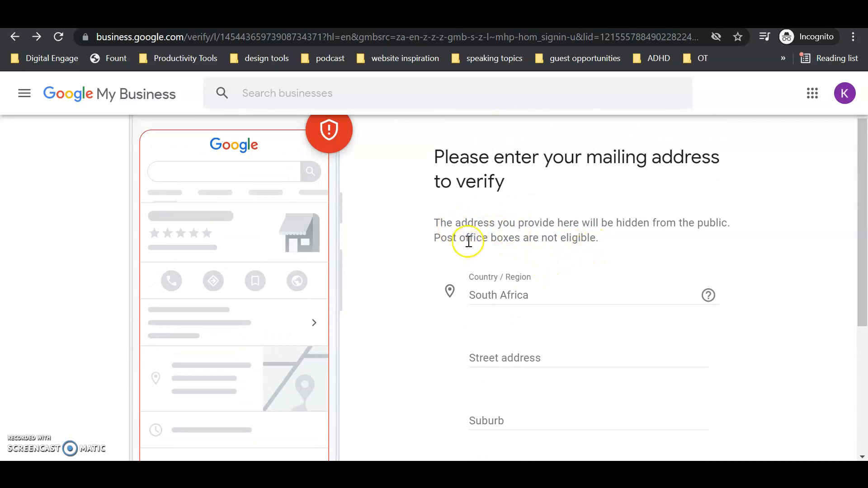
{"action": "scroll", "coordinate": [559, 266], "scroll_direction": "down", "scroll_amount": 3}
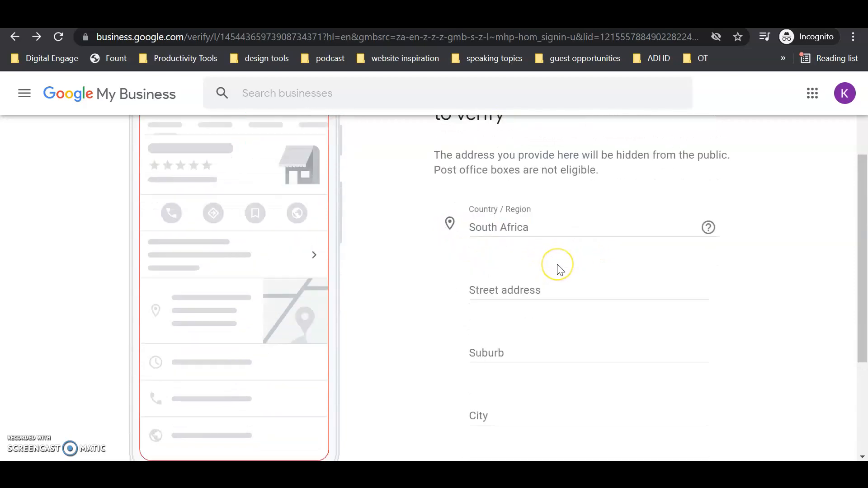
{"action": "left_click", "coordinate": [506, 221]}
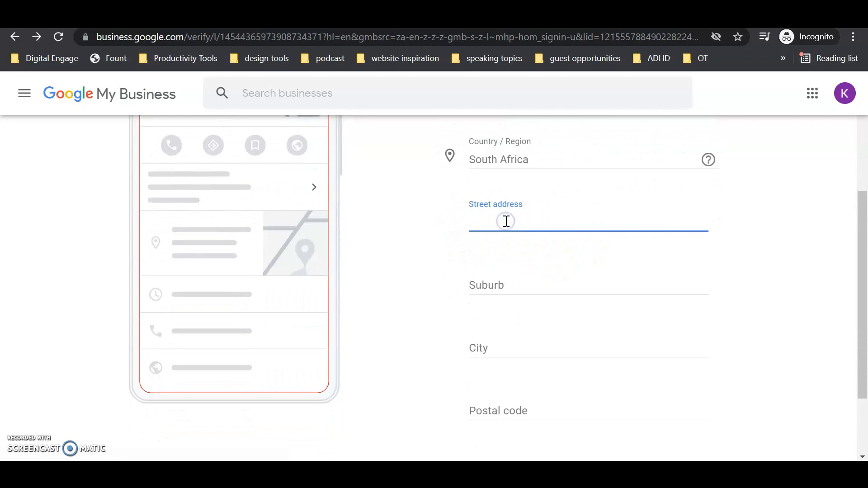
{"action": "key", "text": "ctrl+v"}
{"action": "type", "text": "..."}
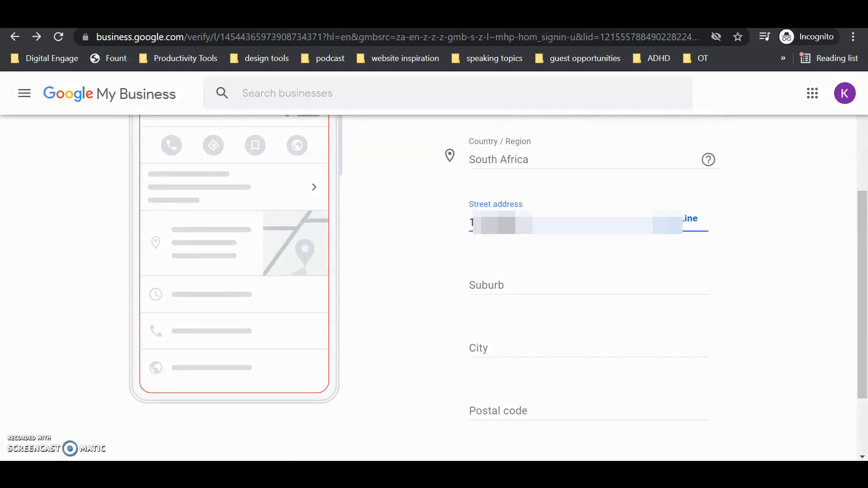
{"action": "left_click", "coordinate": [502, 284]}
{"action": "key", "text": "shift+Tab"}
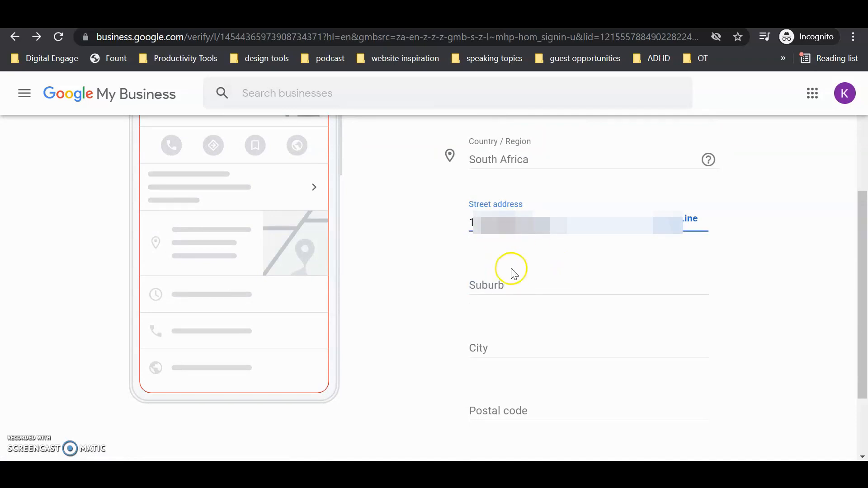
{"action": "left_click", "coordinate": [504, 288]}
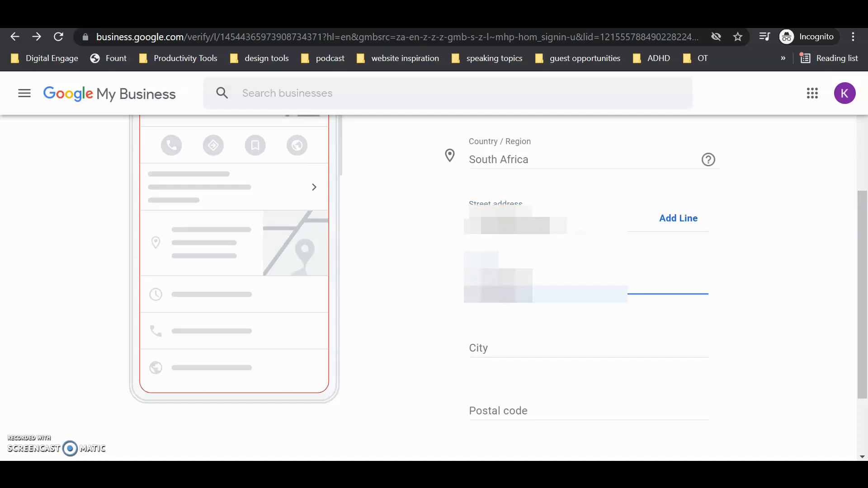
Step: Enter city JHB and postal code 2188, then confirm the mailing address
{"action": "scroll", "coordinate": [506, 289], "scroll_direction": "down", "scroll_amount": 2}
{"action": "left_click", "coordinate": [488, 253]}
{"action": "type", "text": "JHB"}
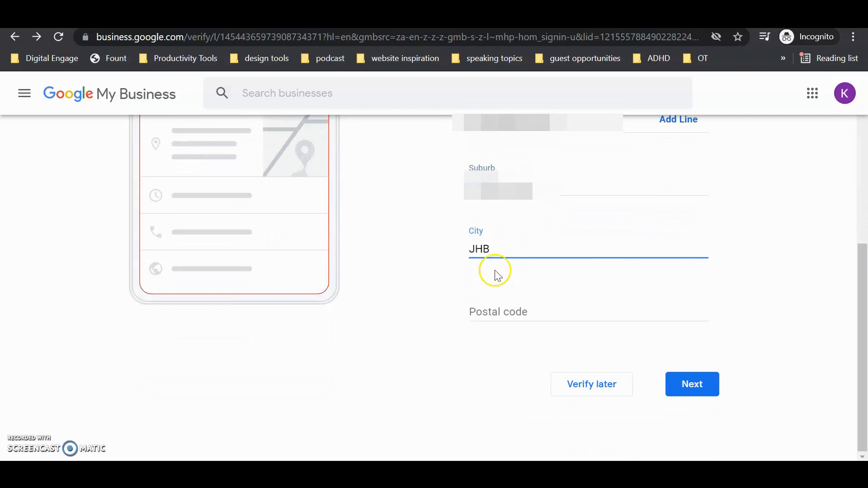
{"action": "left_click", "coordinate": [508, 307]}
{"action": "type", "text": "2188"}
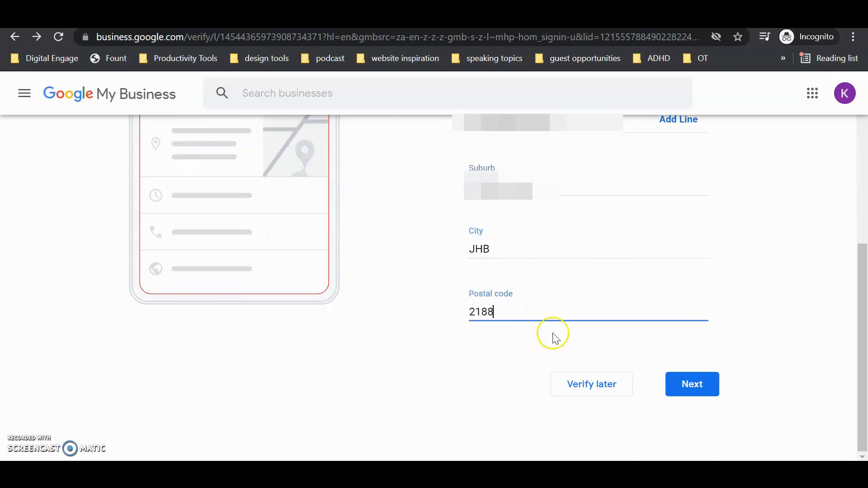
{"action": "left_click", "coordinate": [688, 384]}
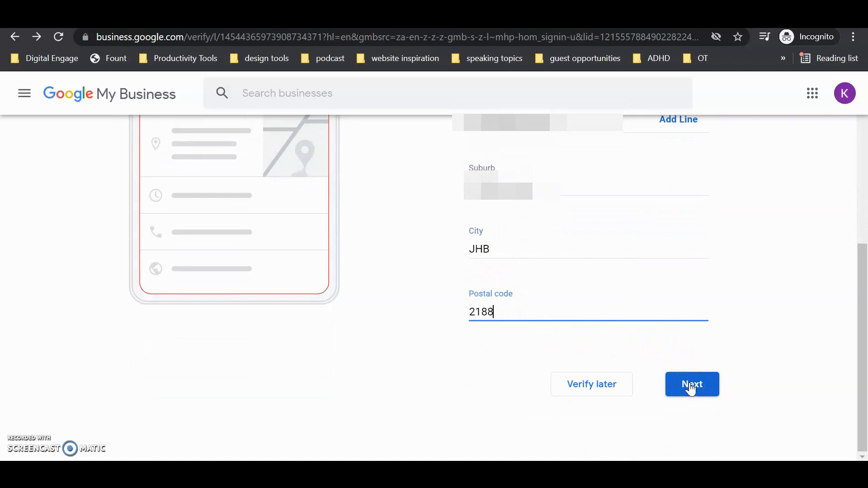
{"action": "left_click", "coordinate": [690, 384]}
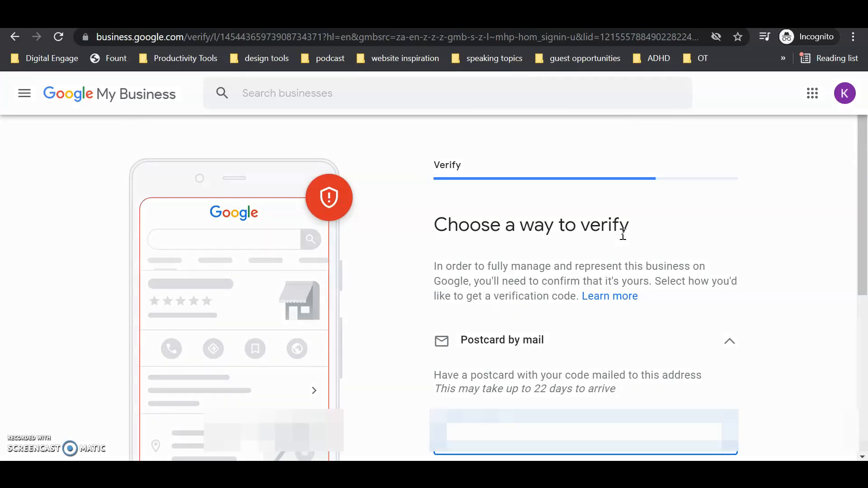
Step: Enter the contact person's full name for the postcard, correcting the surname's capitalisation
{"action": "scroll", "coordinate": [637, 253], "scroll_direction": "down", "scroll_amount": 1}
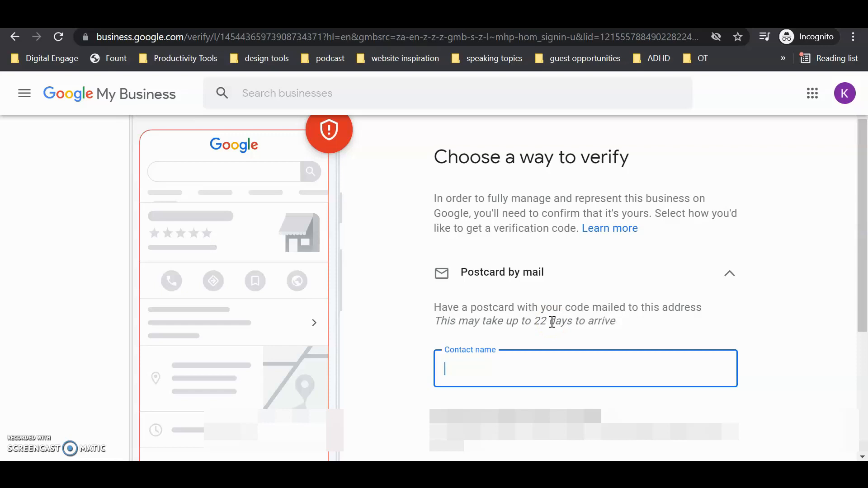
{"action": "scroll", "coordinate": [552, 322], "scroll_direction": "down", "scroll_amount": 2}
{"action": "left_click", "coordinate": [541, 307]}
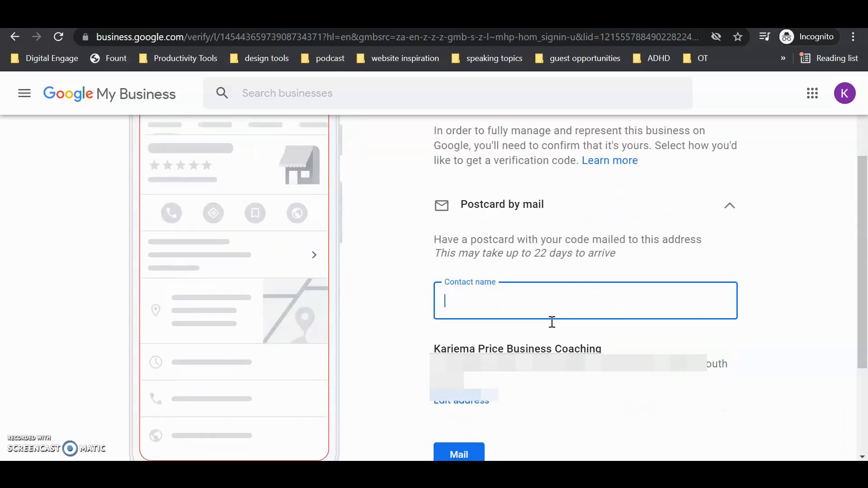
{"action": "left_click", "coordinate": [551, 307]}
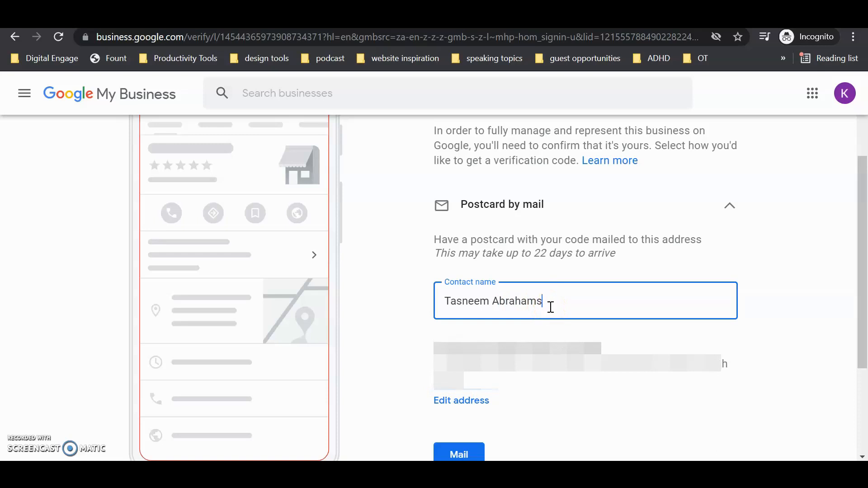
{"action": "scroll", "coordinate": [551, 307], "scroll_direction": "down", "scroll_amount": 1}
Step: Request the verification postcard by mail and continue past the 'Postcard is on its way!' page
{"action": "left_click", "coordinate": [473, 385]}
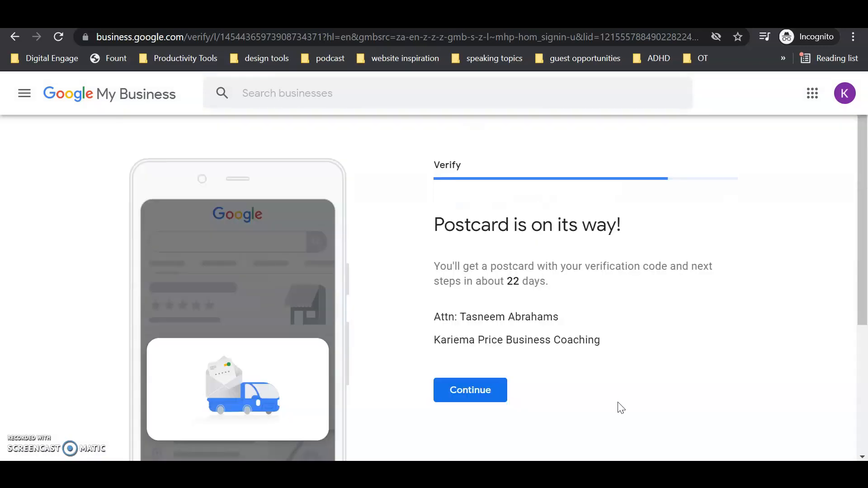
{"action": "left_click", "coordinate": [616, 401]}
{"action": "left_click", "coordinate": [475, 392]}
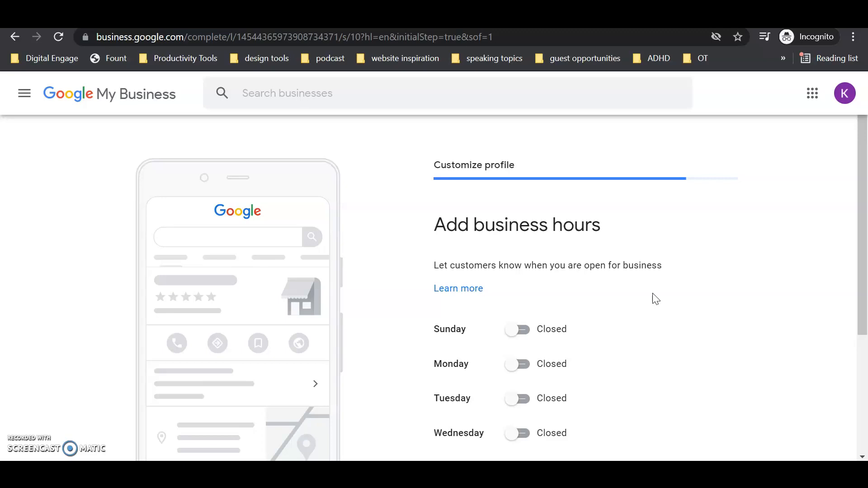
Step: Toggle Wednesday open and back to Closed, leaving every day without business hours
{"action": "scroll", "coordinate": [653, 293], "scroll_direction": "down", "scroll_amount": 4}
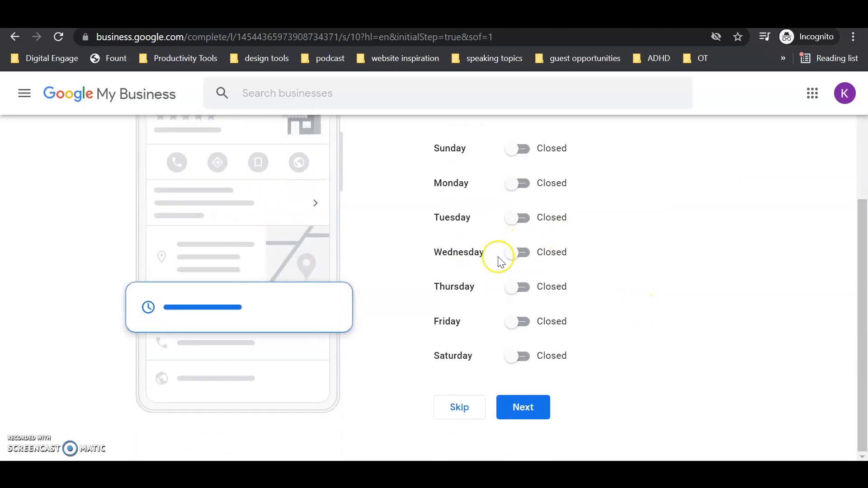
{"action": "left_click", "coordinate": [522, 252]}
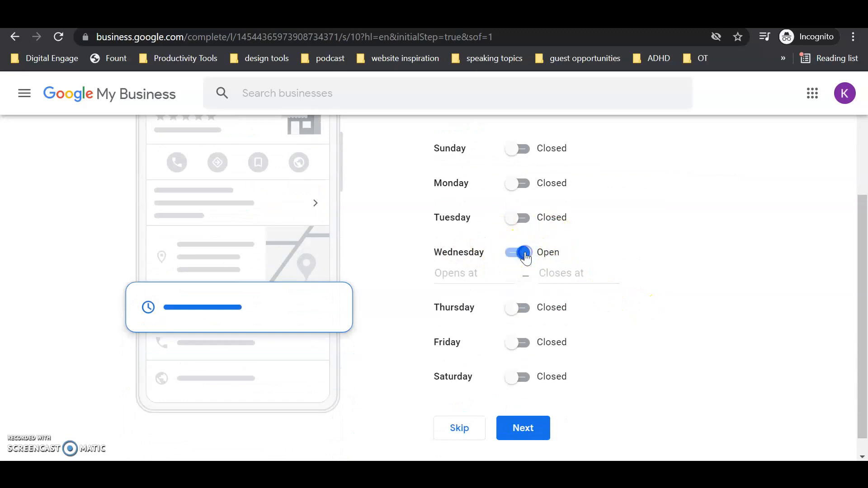
{"action": "left_click", "coordinate": [458, 274]}
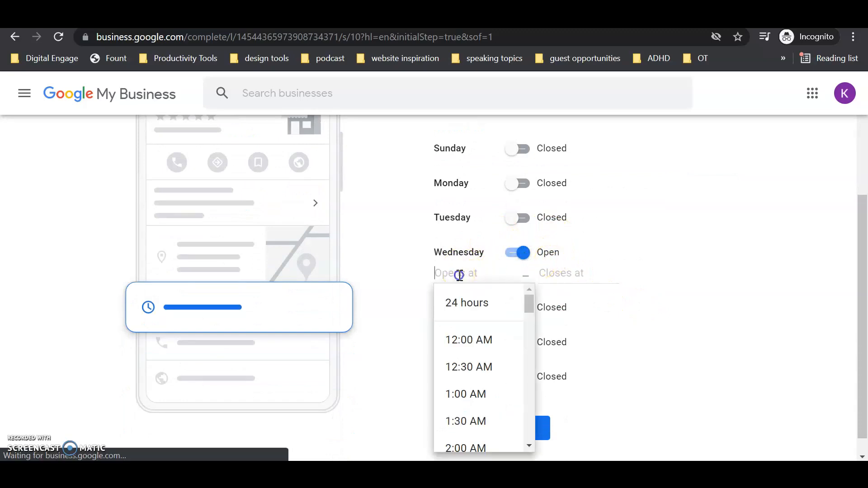
{"action": "left_click", "coordinate": [523, 254]}
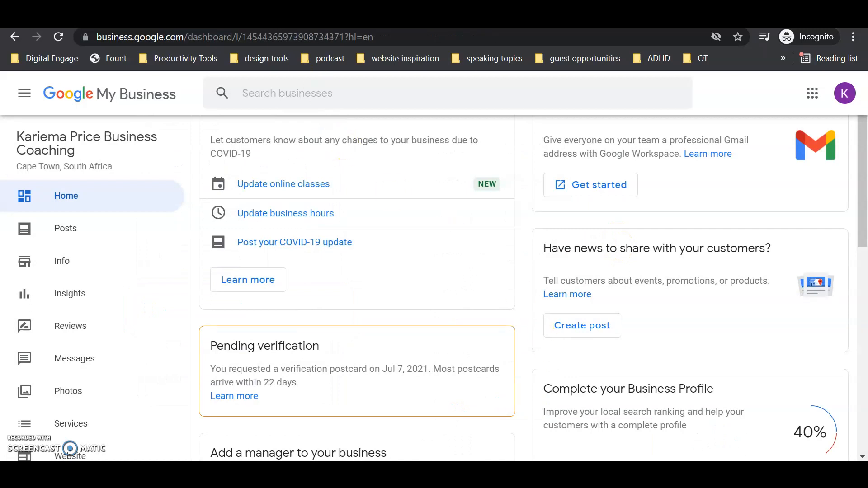
Step: In the website tab's address bar, enter google.africa118.com/gmb, fixing the typos
{"action": "left_click", "coordinate": [264, 20]}
{"action": "left_click", "coordinate": [269, 38]}
{"action": "triple_click", "coordinate": [270, 37]}
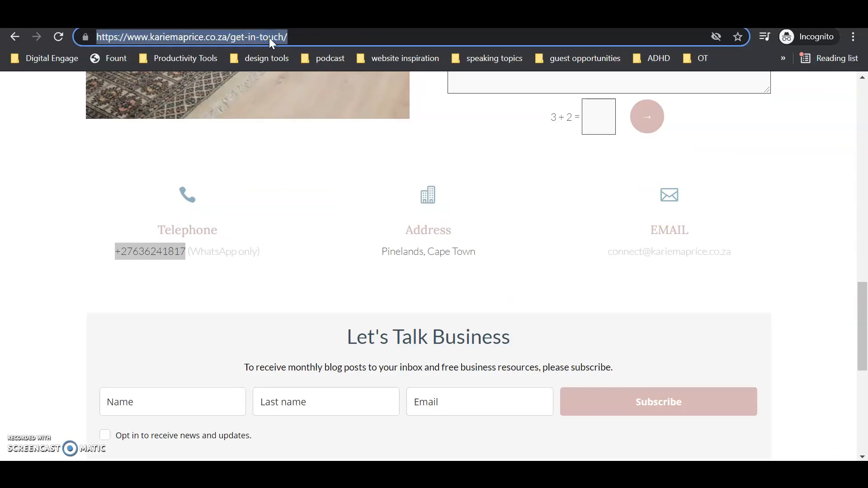
{"action": "type", "text": "googlw"}
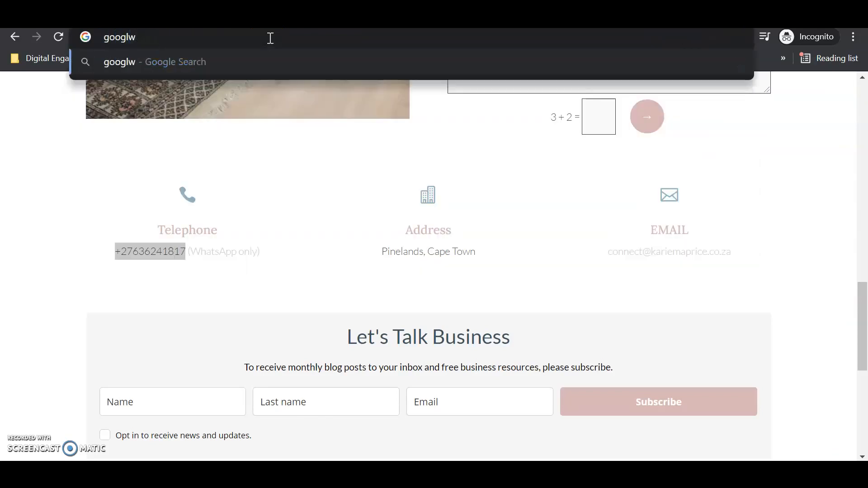
{"action": "key", "text": "BackSpace"}
{"action": "type", "text": "e.affrica"}
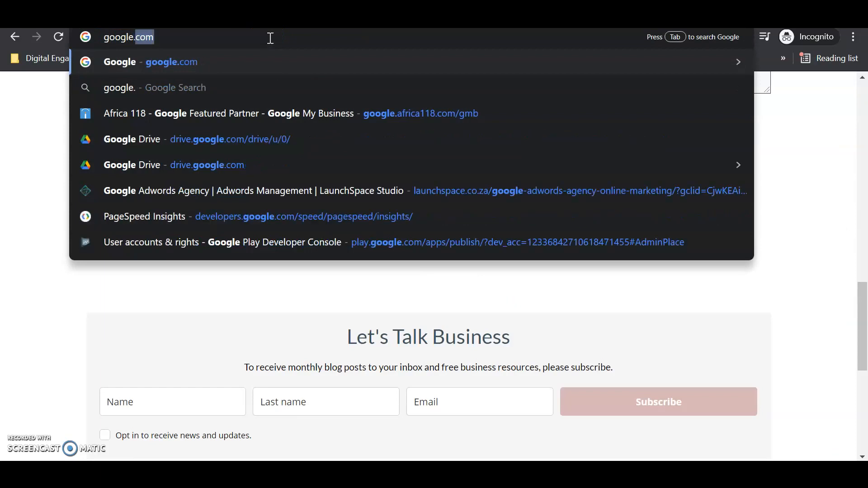
{"action": "key", "text": "BackSpace"}
{"action": "key", "text": "BackSpace"}
{"action": "key", "text": "BackSpace"}
{"action": "key", "text": "BackSpace"}
{"action": "key", "text": "BackSpace"}
{"action": "type", "text": "rica118"}
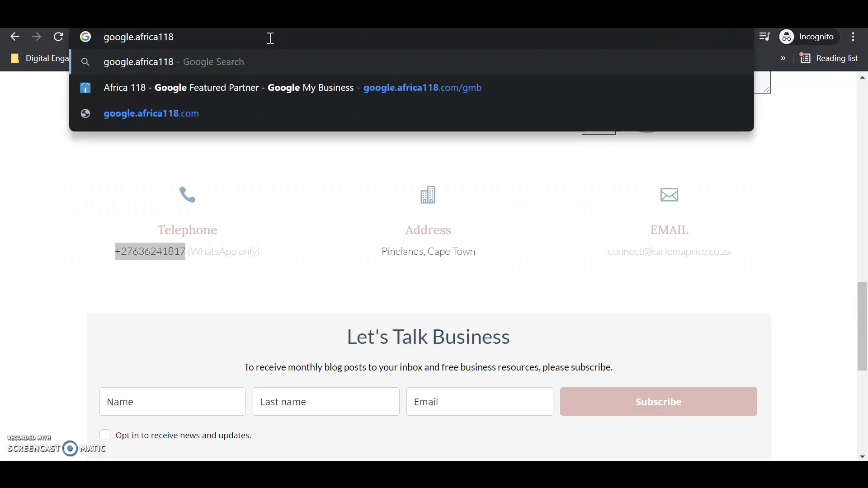
{"action": "type", "text": "."}
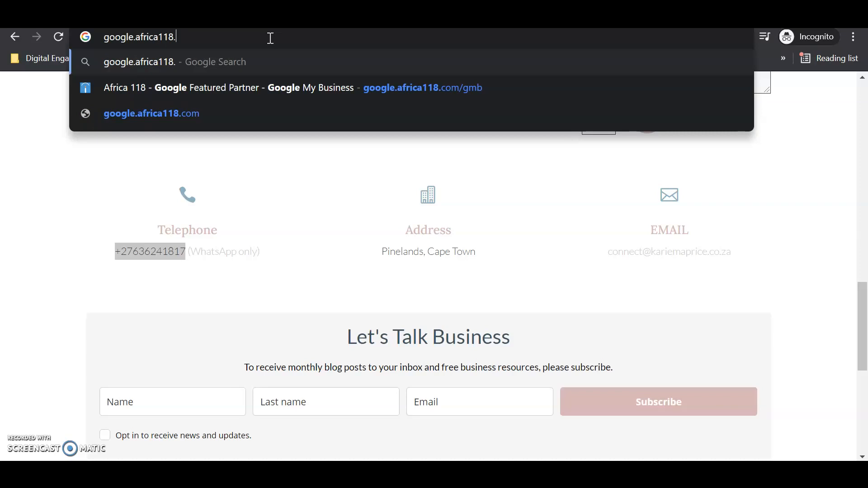
{"action": "type", "text": "com/gmb"}
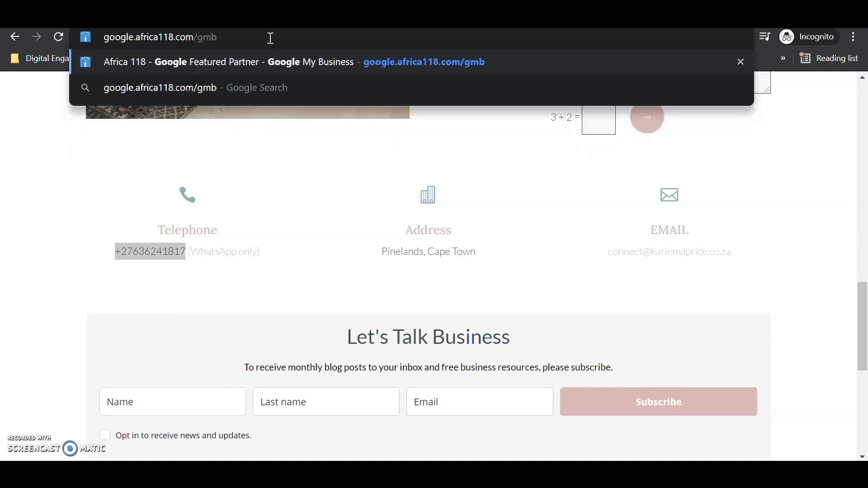
Step: Load the Africa 118 GMB page and scroll down to Contact Us and back up
{"action": "key", "text": "Return"}
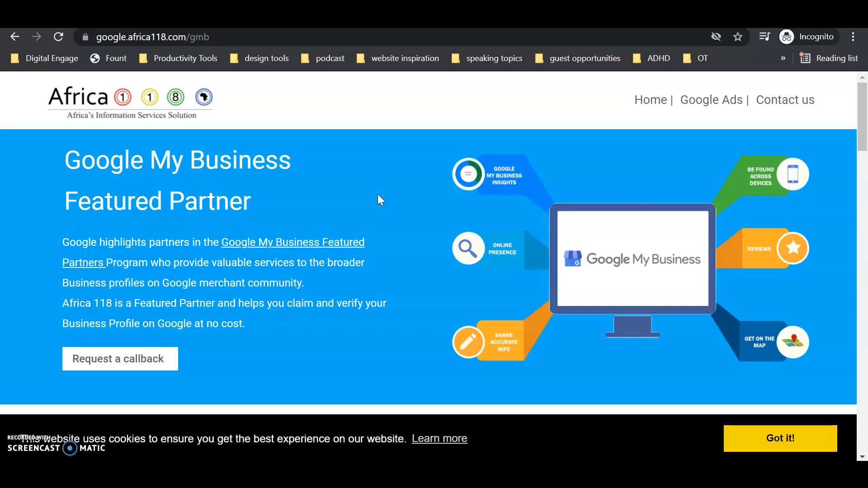
{"action": "scroll", "coordinate": [378, 195], "scroll_direction": "down", "scroll_amount": 5}
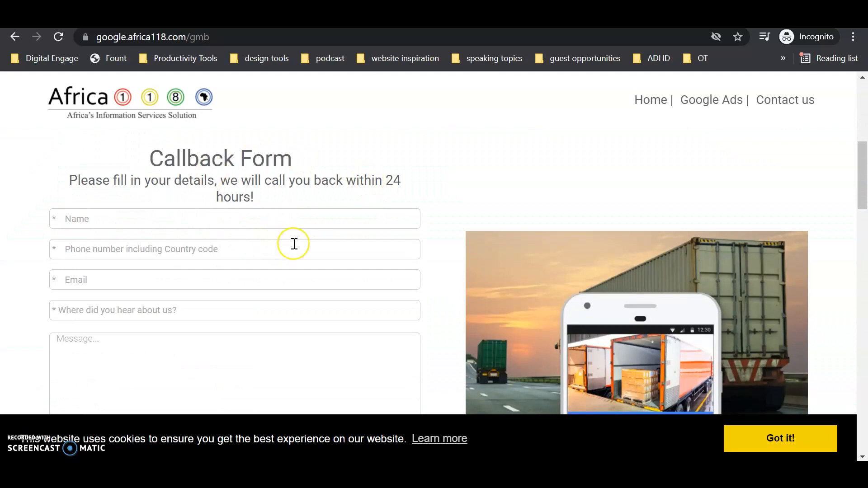
{"action": "scroll", "coordinate": [295, 243], "scroll_direction": "down", "scroll_amount": 2}
{"action": "scroll", "coordinate": [297, 245], "scroll_direction": "down", "scroll_amount": 20}
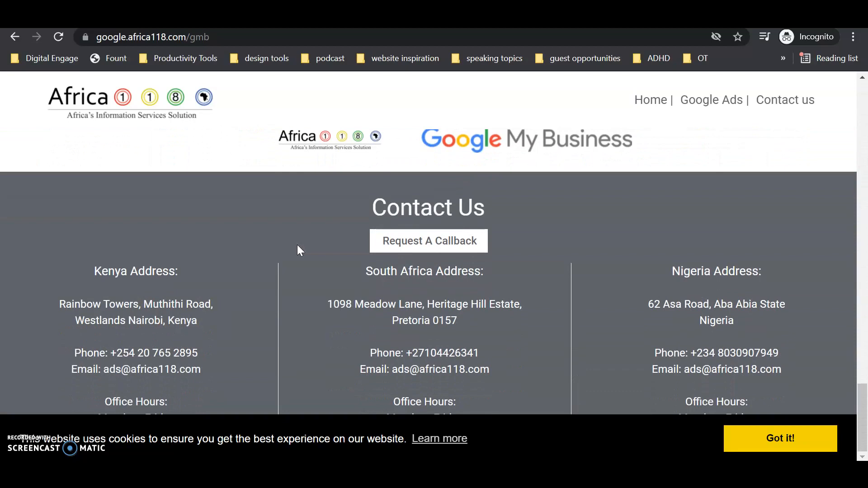
{"action": "scroll", "coordinate": [297, 245], "scroll_direction": "up", "scroll_amount": 5}
{"action": "scroll", "coordinate": [298, 246], "scroll_direction": "up", "scroll_amount": 10}
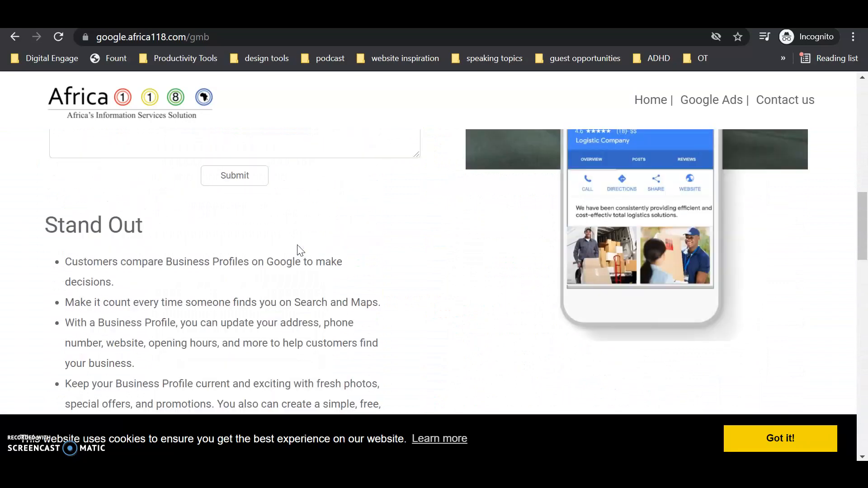
{"action": "scroll", "coordinate": [298, 250], "scroll_direction": "up", "scroll_amount": 8}
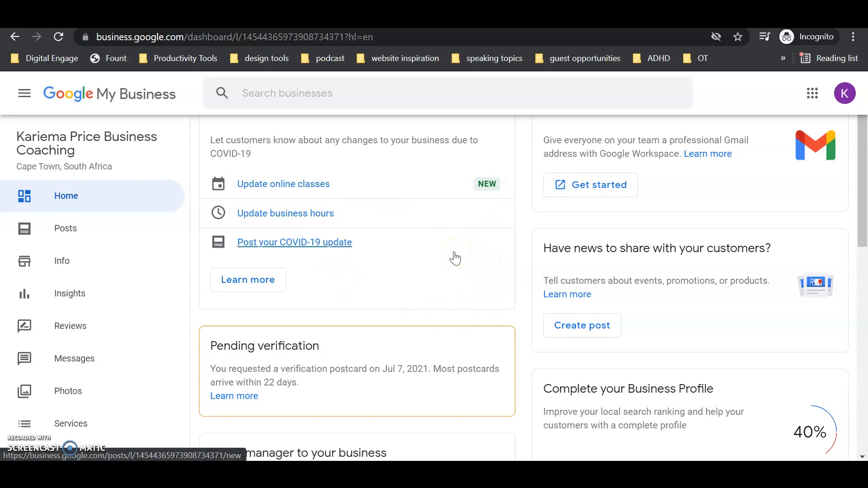
Step: Highlight the Pending verification notice, then open Get verified from the sidebar
{"action": "scroll", "coordinate": [452, 259], "scroll_direction": "down", "scroll_amount": 3}
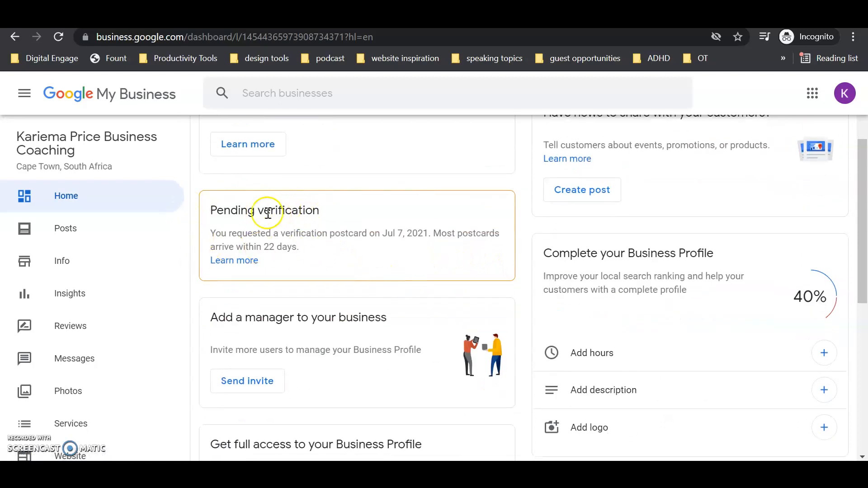
{"action": "left_click_drag", "start_coordinate": [215, 208], "coordinate": [327, 246]}
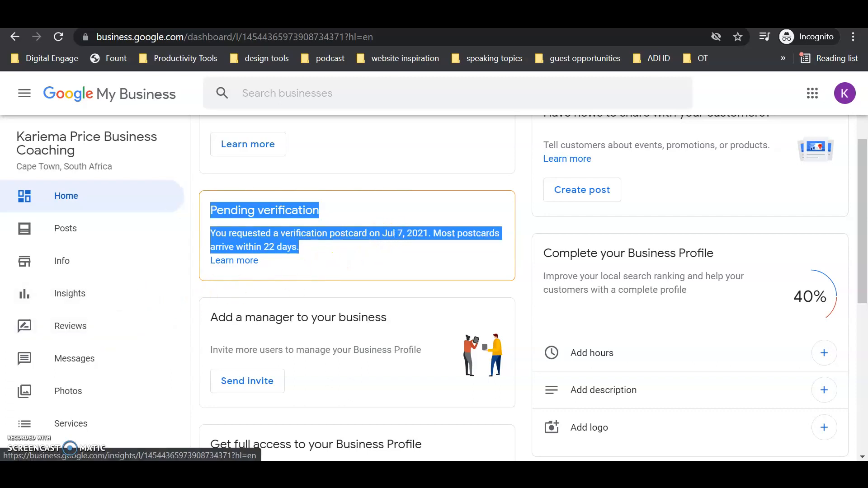
{"action": "scroll", "coordinate": [128, 290], "scroll_direction": "down", "scroll_amount": 3}
{"action": "scroll", "coordinate": [131, 311], "scroll_direction": "down", "scroll_amount": 4}
{"action": "left_click", "coordinate": [87, 349]}
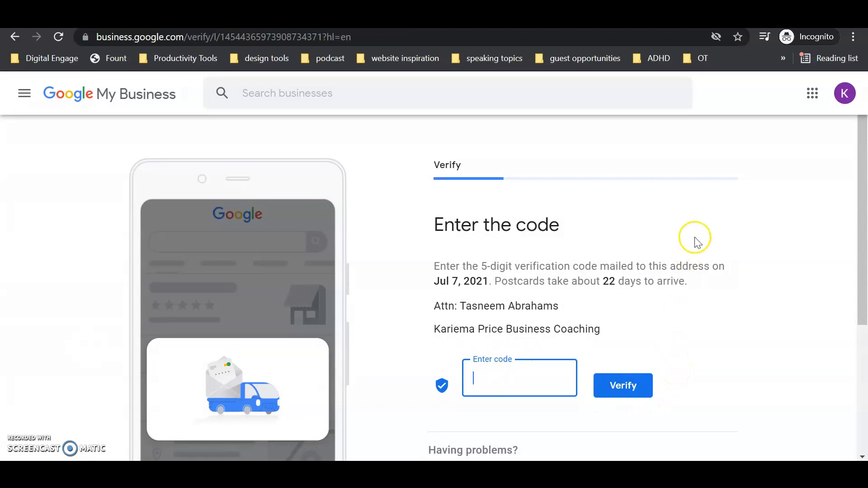
Step: Scroll the Verify page to view the 5-digit code field and Verify button
{"action": "scroll", "coordinate": [699, 242], "scroll_direction": "down", "scroll_amount": 3}
{"action": "scroll", "coordinate": [699, 242], "scroll_direction": "up", "scroll_amount": 2}
{"action": "scroll", "coordinate": [700, 243], "scroll_direction": "up", "scroll_amount": 2}
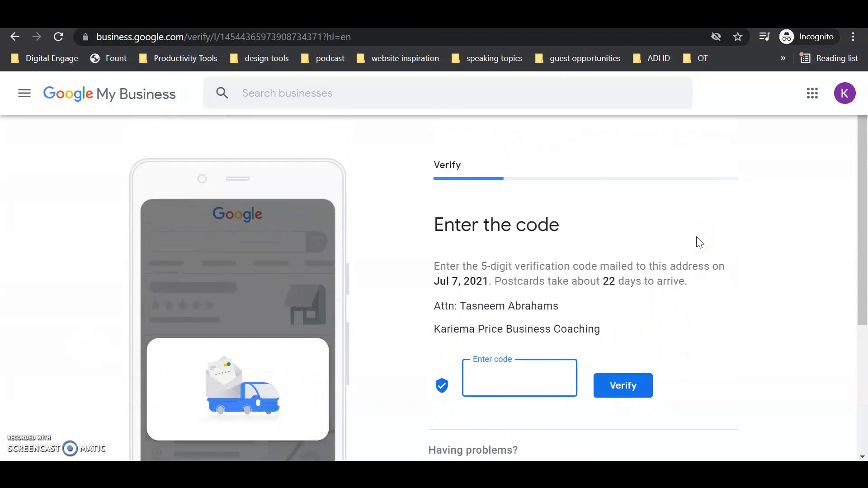